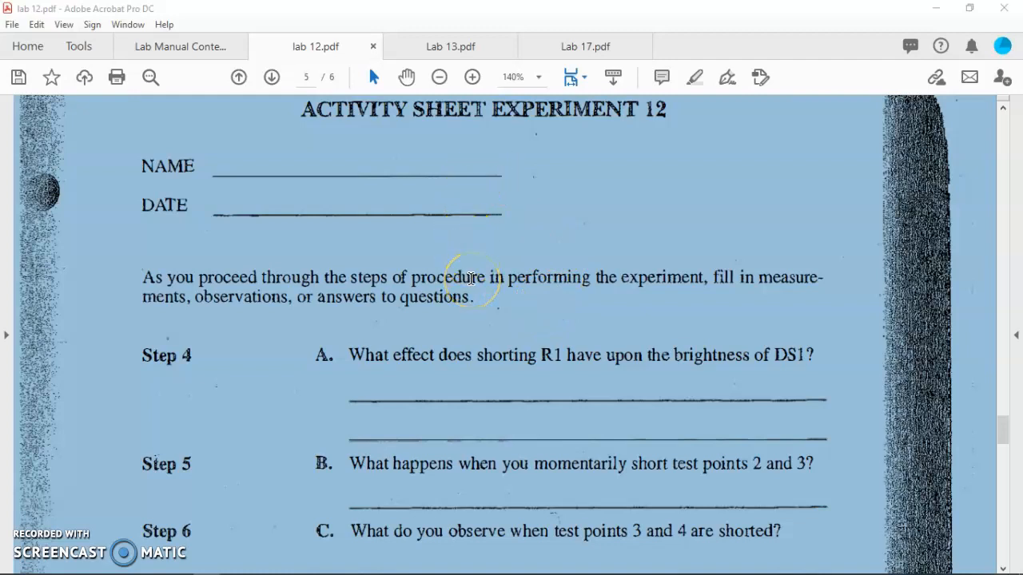
# Check Lab 13.pdf briefly, then return to the Experiment 12 activity sheet on page 5 of lab 12.pdf.
pyautogui.click(434, 46)
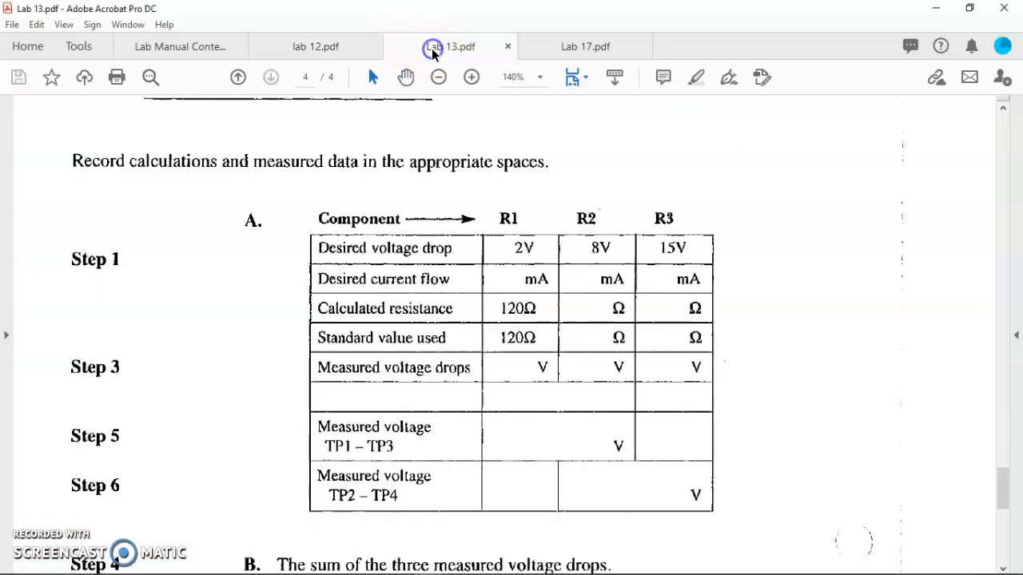
pyautogui.click(335, 48)
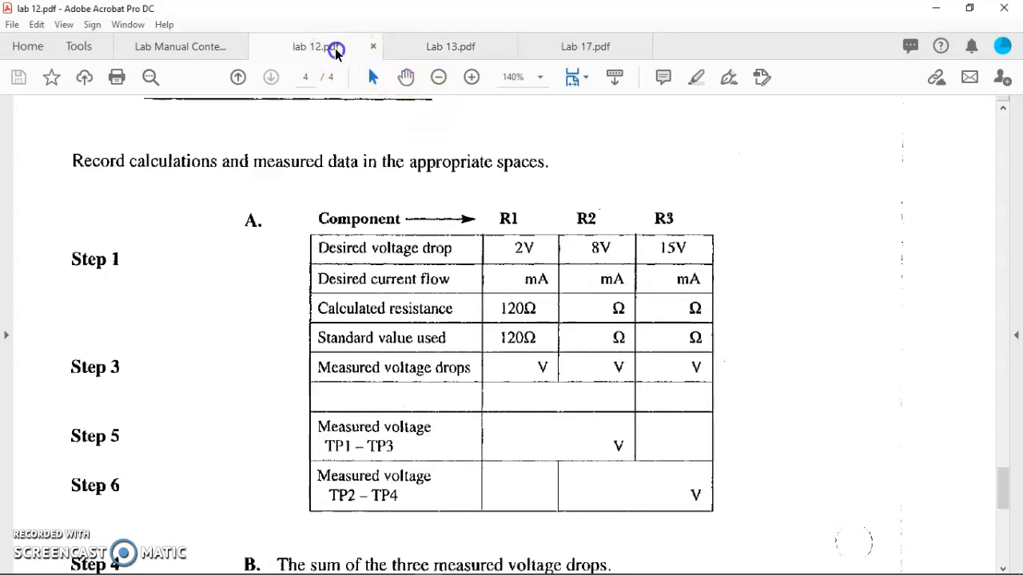
pyautogui.scroll(5, 420, 220)
pyautogui.scroll(15, 420, 219)
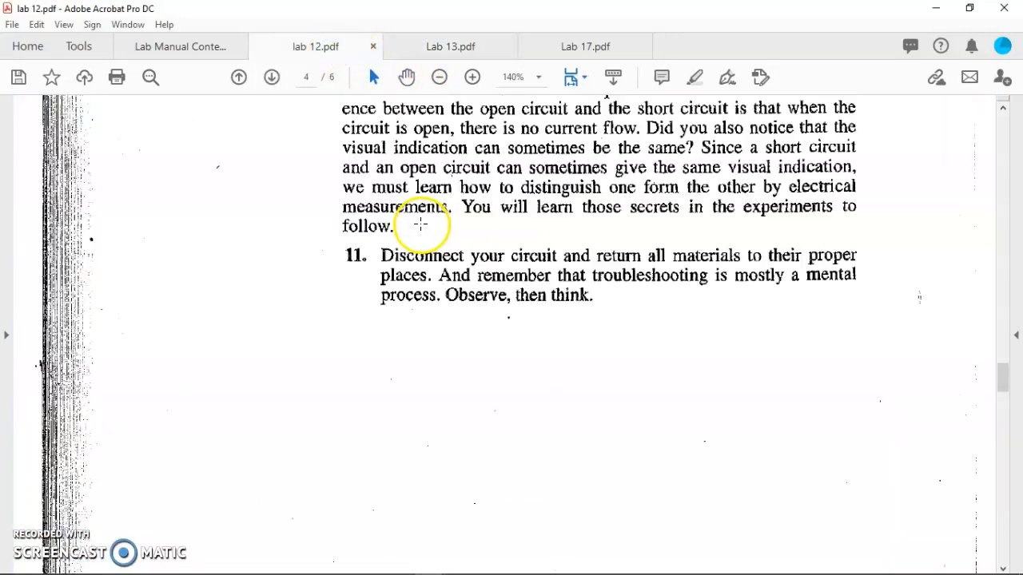
pyautogui.scroll(-15, 421, 222)
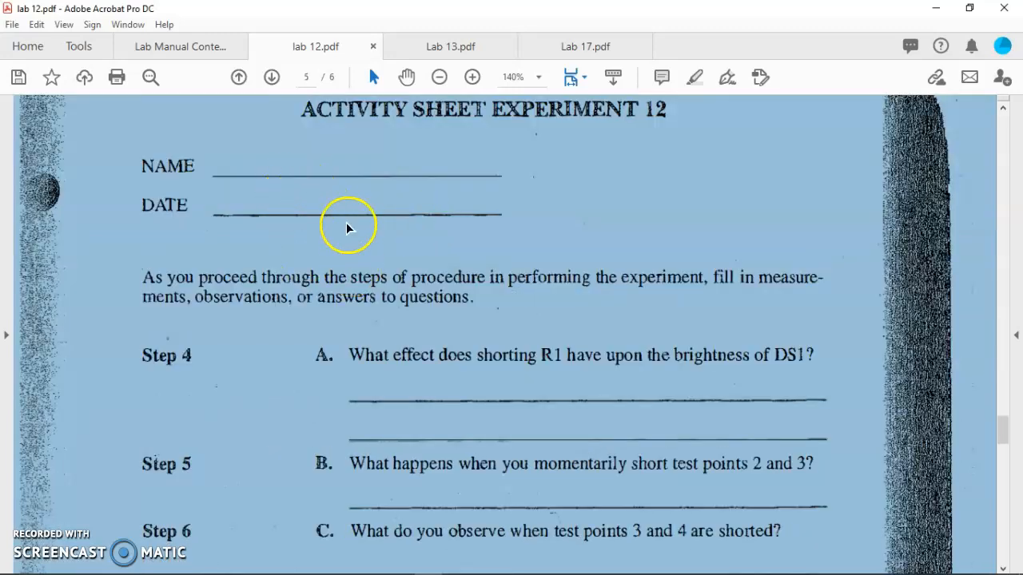
pyautogui.click(417, 230)
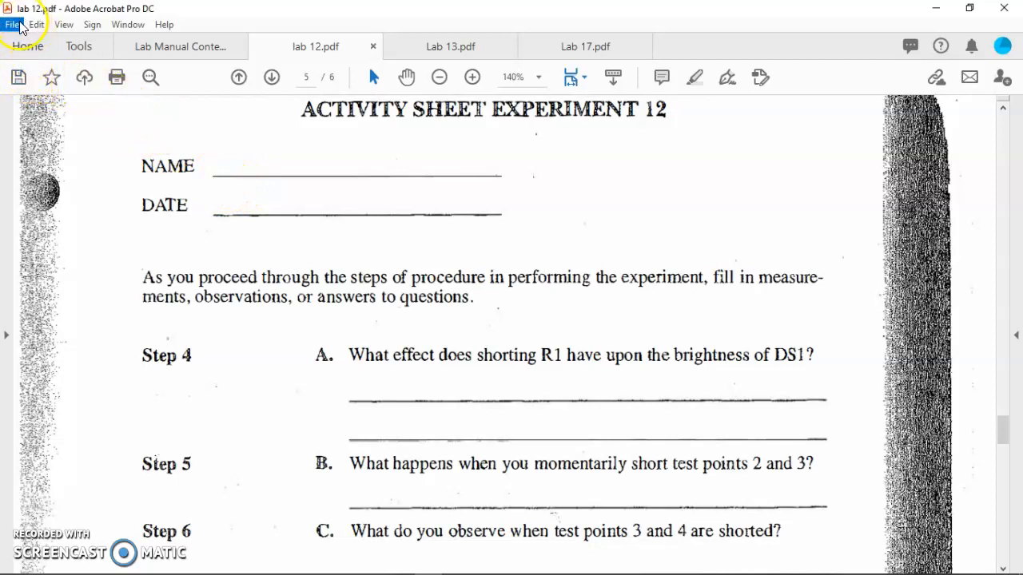
# Print only pages 5 - 6 of lab 12.pdf to the Adobe PDF printer.
pyautogui.click(116, 80)
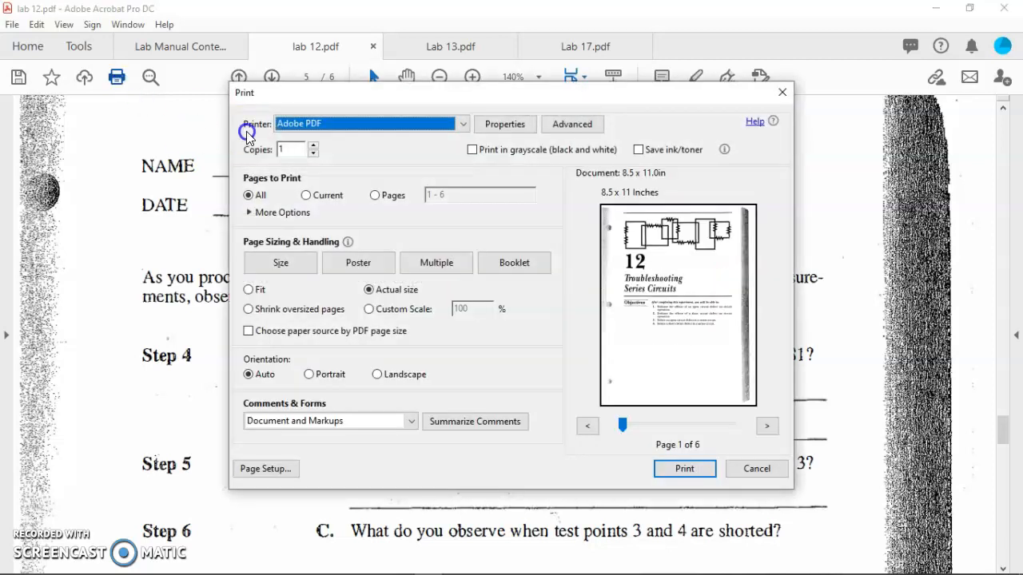
pyautogui.click(320, 124)
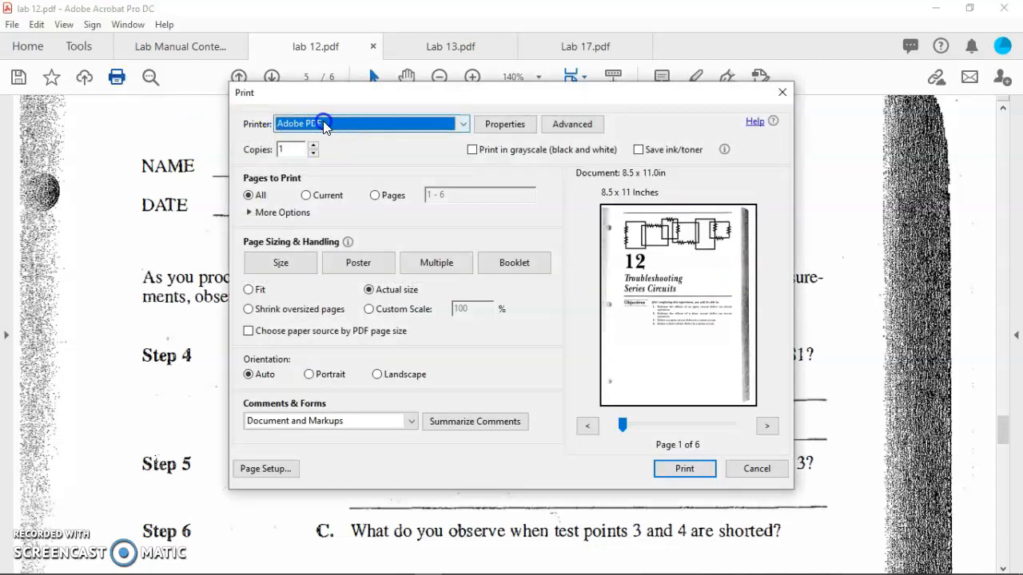
pyautogui.click(307, 200)
pyautogui.click(654, 322)
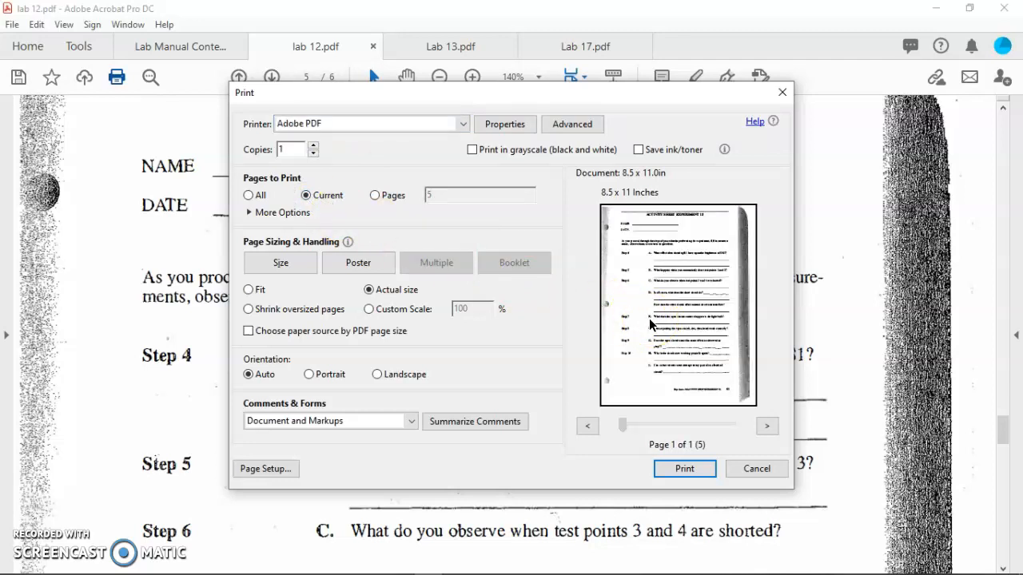
pyautogui.click(655, 305)
pyautogui.click(249, 196)
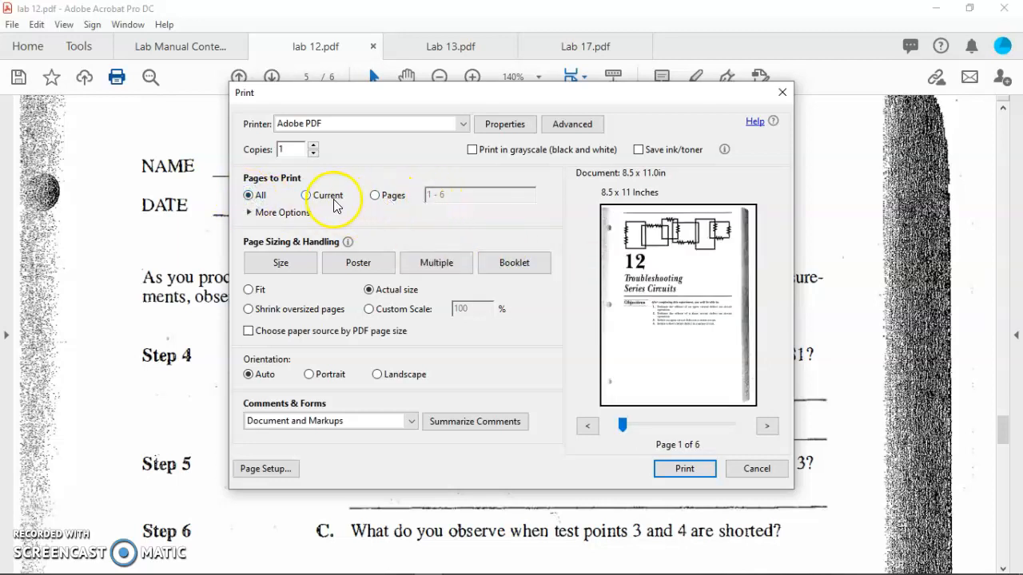
pyautogui.click(378, 197)
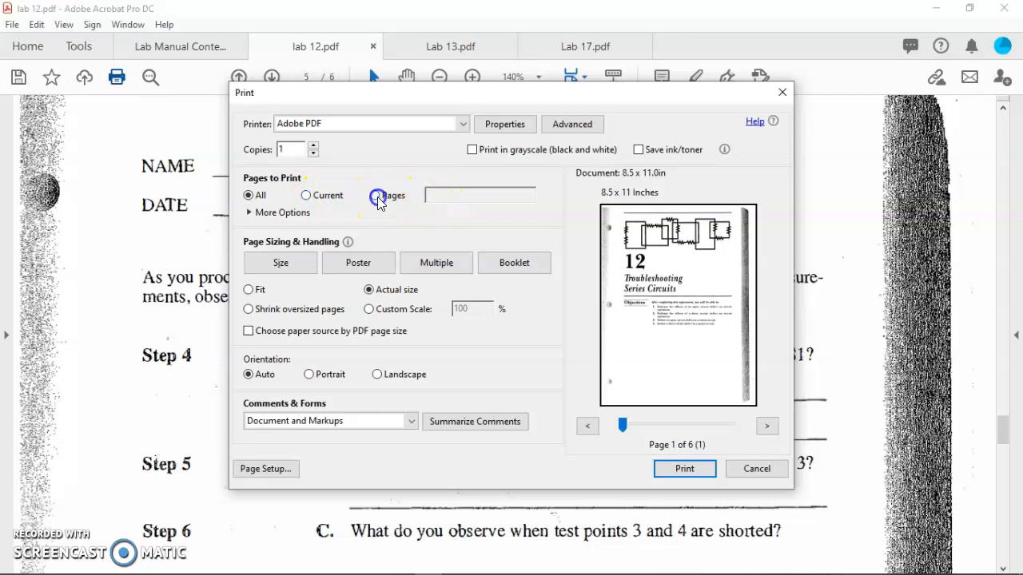
pyautogui.click(429, 198)
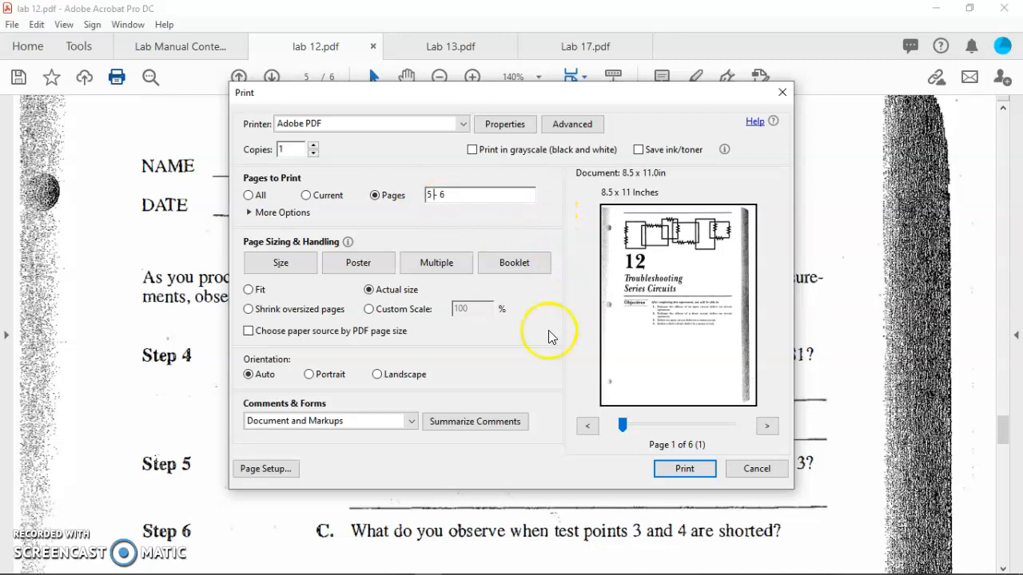
pyautogui.click(690, 471)
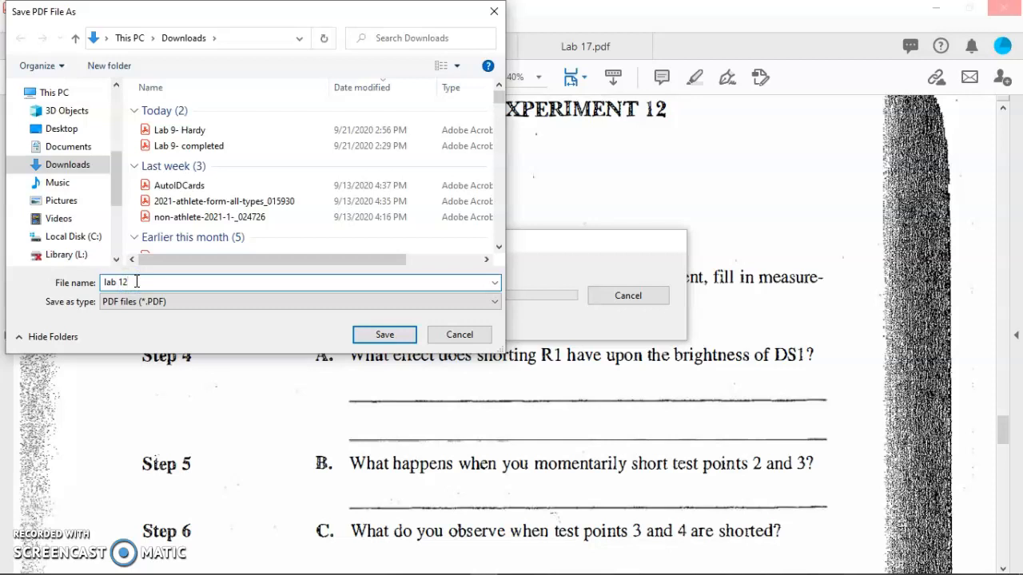
# Save the printed PDF in Downloads under the file name "ex 12- answers".
pyautogui.press('BackSpace')
pyautogui.press('BackSpace')
pyautogui.press('BackSpace')
pyautogui.press('BackSpace')
pyautogui.press('BackSpace')
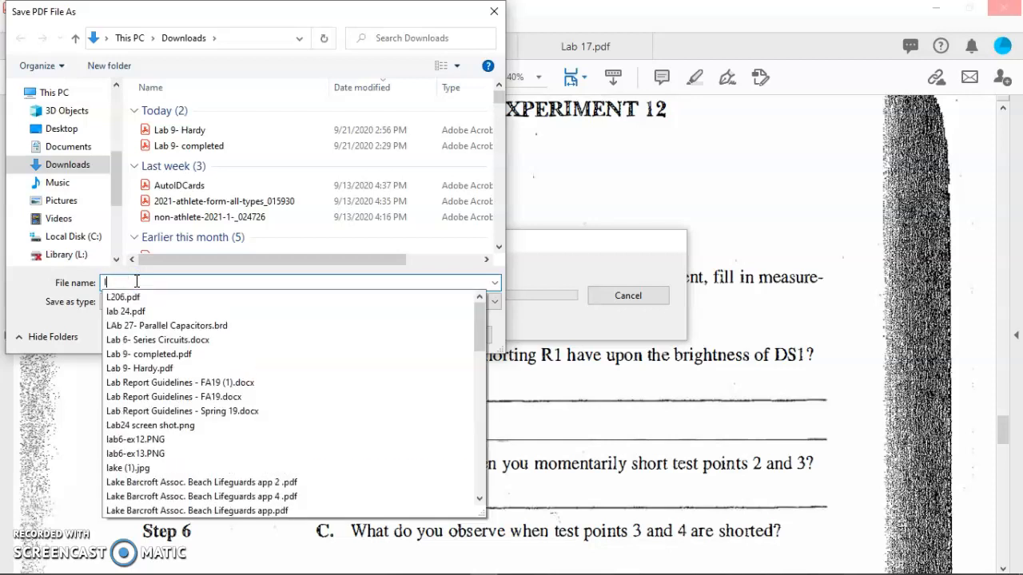
pyautogui.write('ex 12- answers')
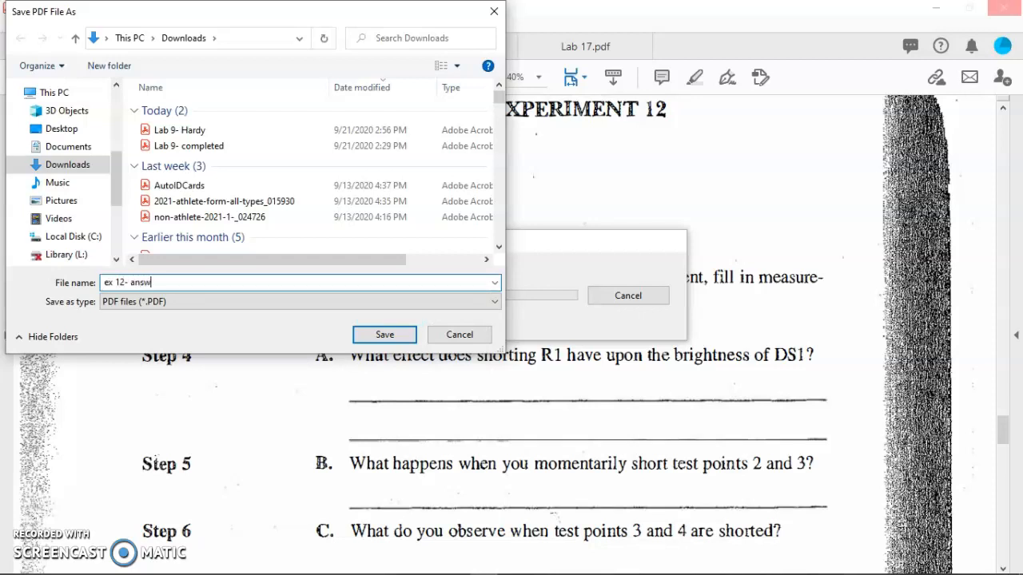
pyautogui.click(384, 335)
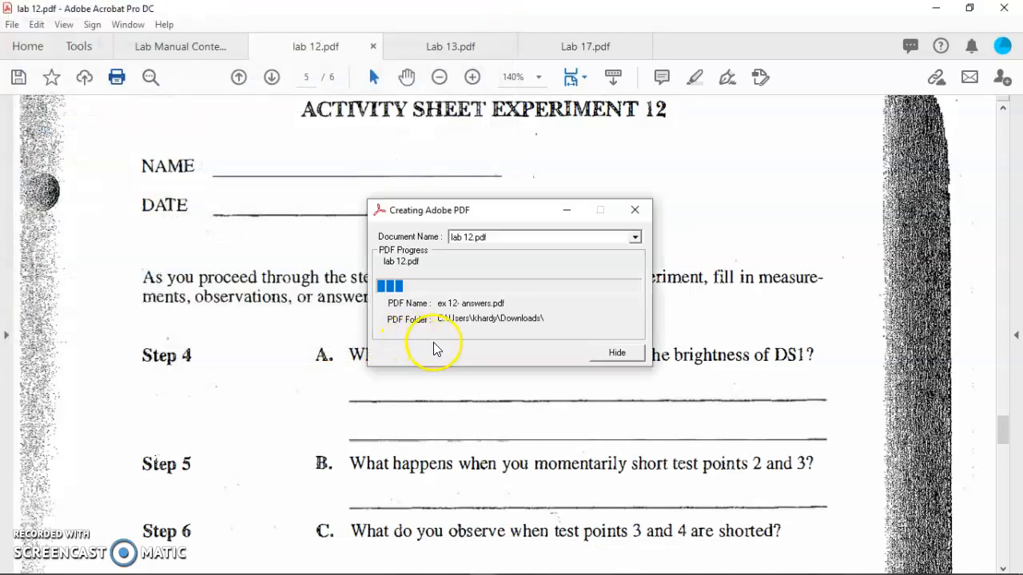
# Print only the current page, the Experiment 13 activity sheet of Lab 13.pdf, to the Adobe PDF printer.
pyautogui.click(444, 53)
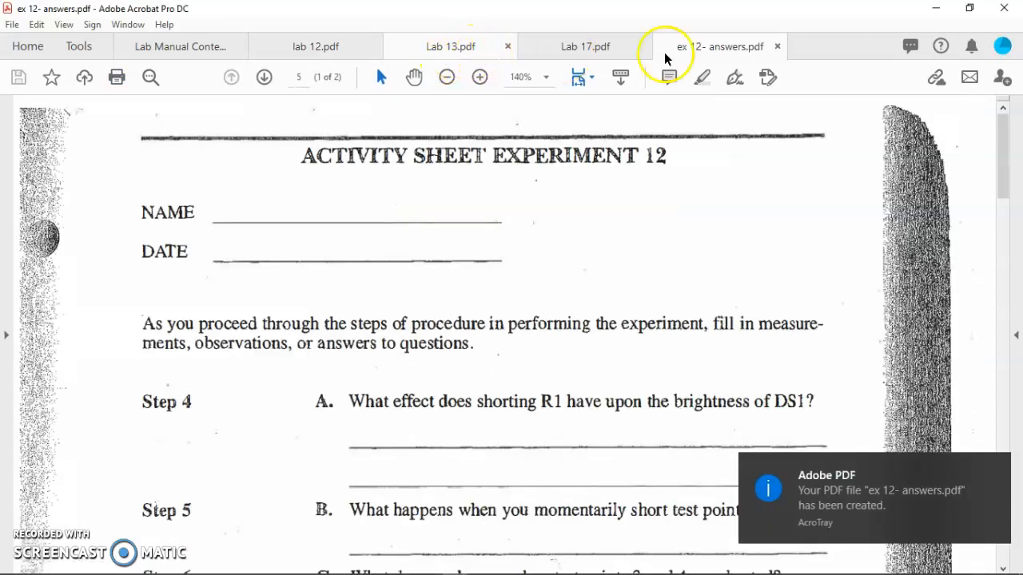
pyautogui.click(440, 46)
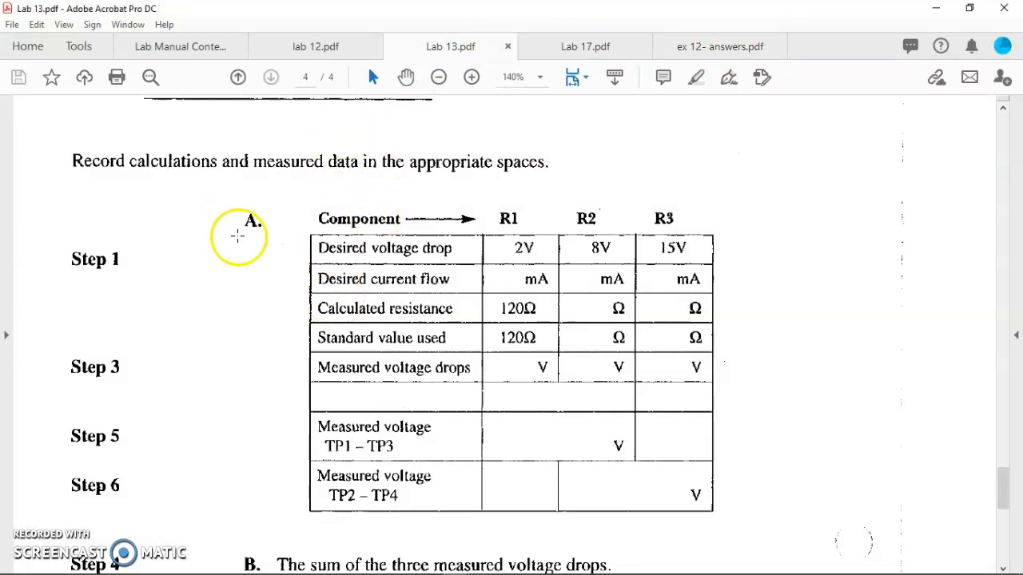
pyautogui.scroll(-10, 231, 233)
pyautogui.scroll(12, 231, 232)
pyautogui.scroll(-5, 231, 231)
pyautogui.scroll(-5, 231, 232)
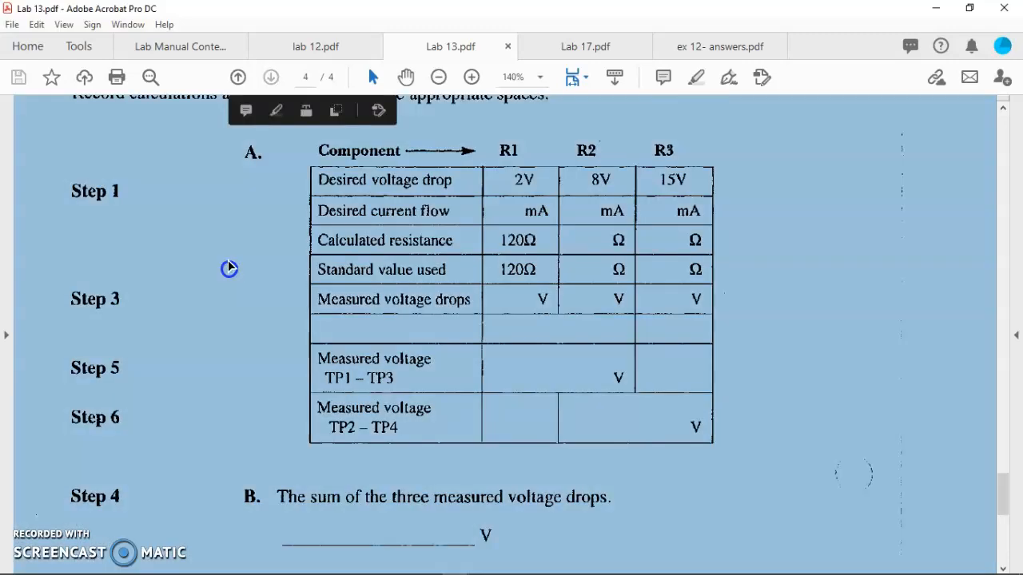
pyautogui.scroll(5, 199, 160)
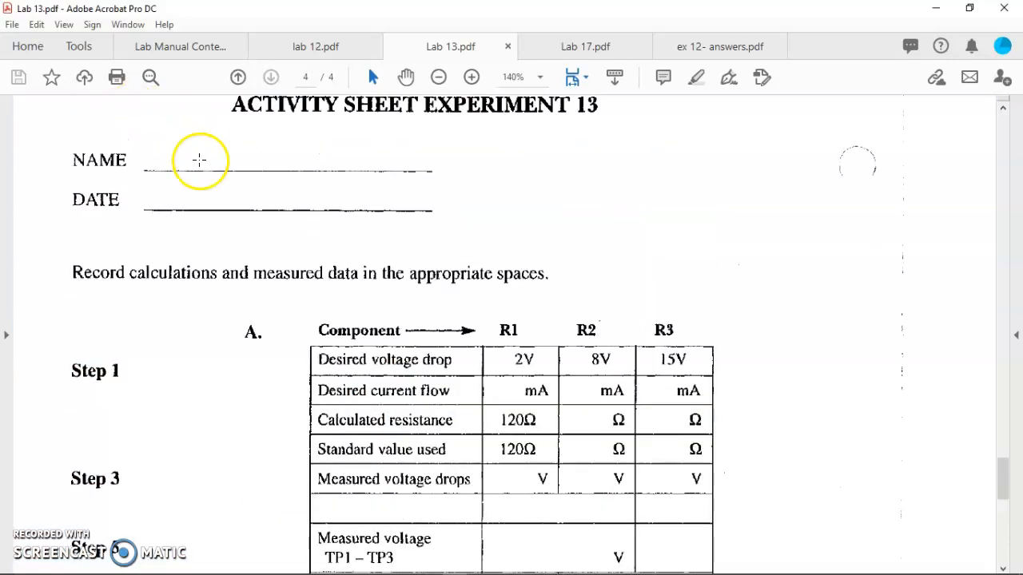
pyautogui.click(120, 80)
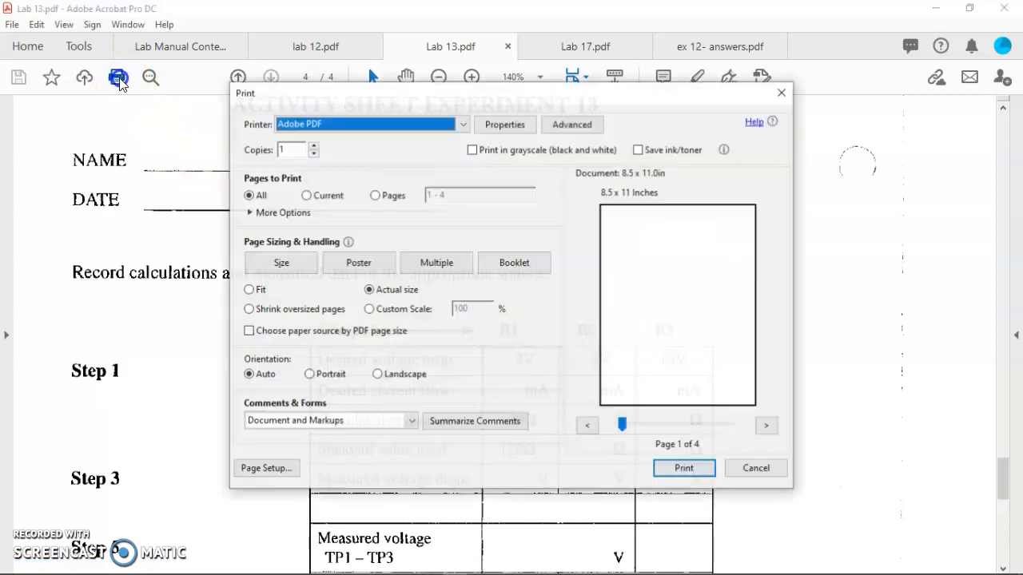
pyautogui.click(323, 130)
pyautogui.click(306, 198)
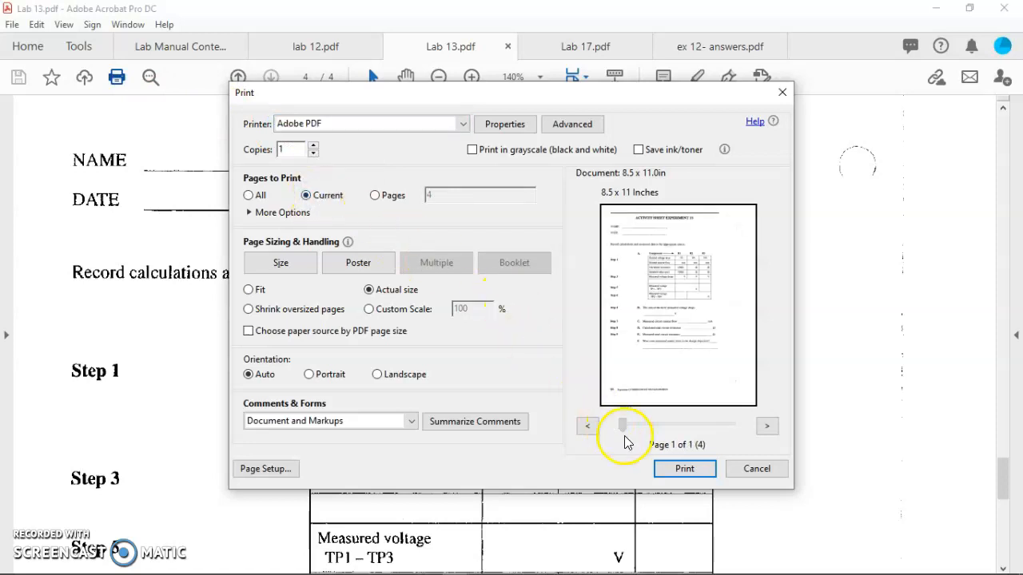
pyautogui.click(684, 471)
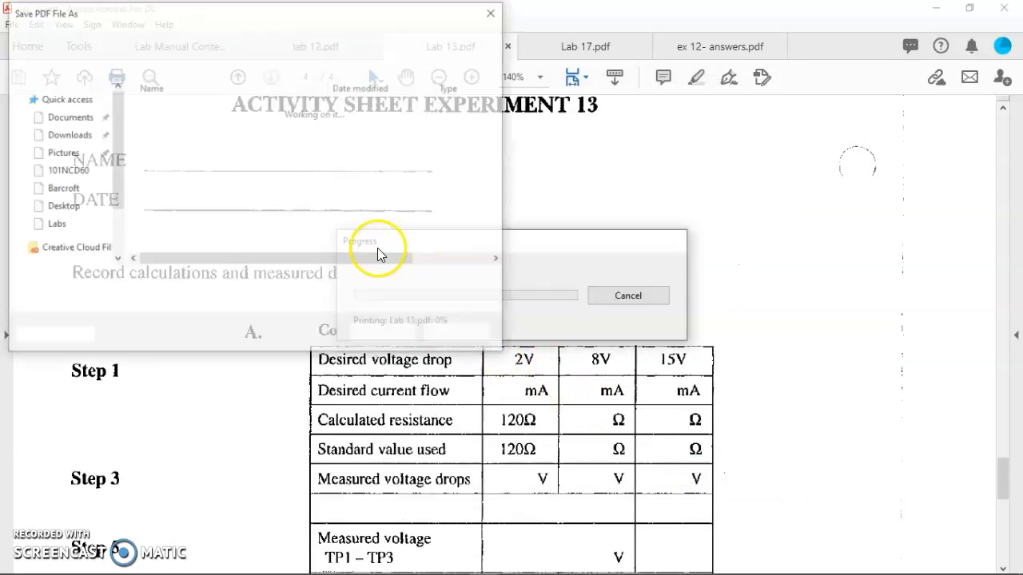
# Save the printed Experiment 13 activity sheet in Downloads under the file name "ex13".
pyautogui.moveTo(142, 282); pyautogui.dragTo(93, 282)
pyautogui.write('ex')
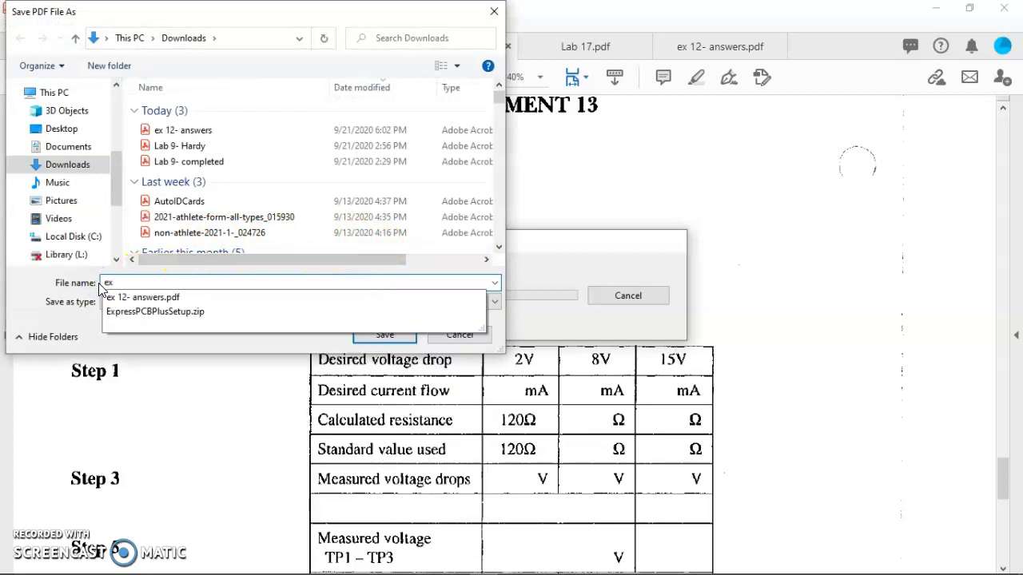
pyautogui.write('13')
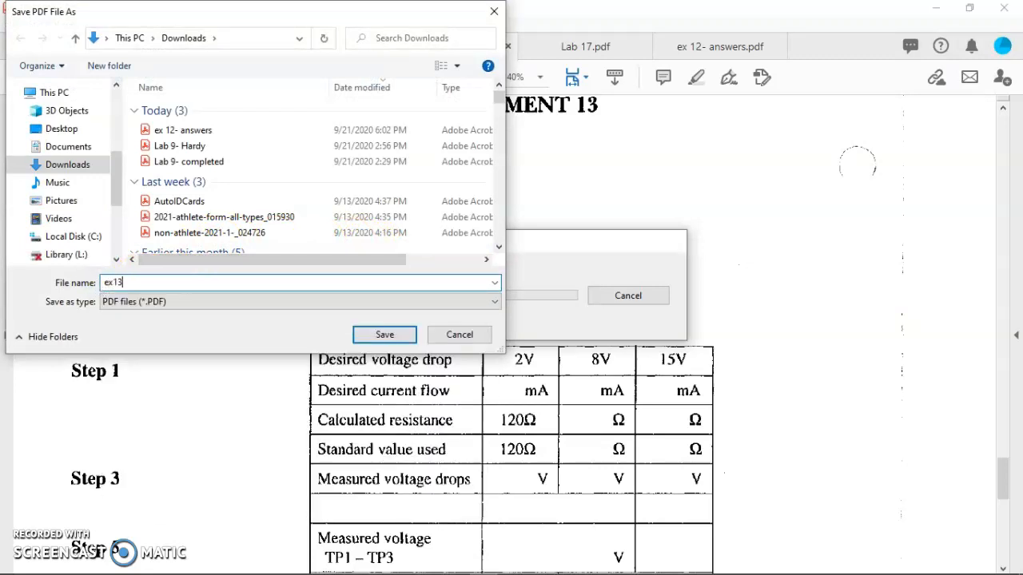
pyautogui.click(385, 335)
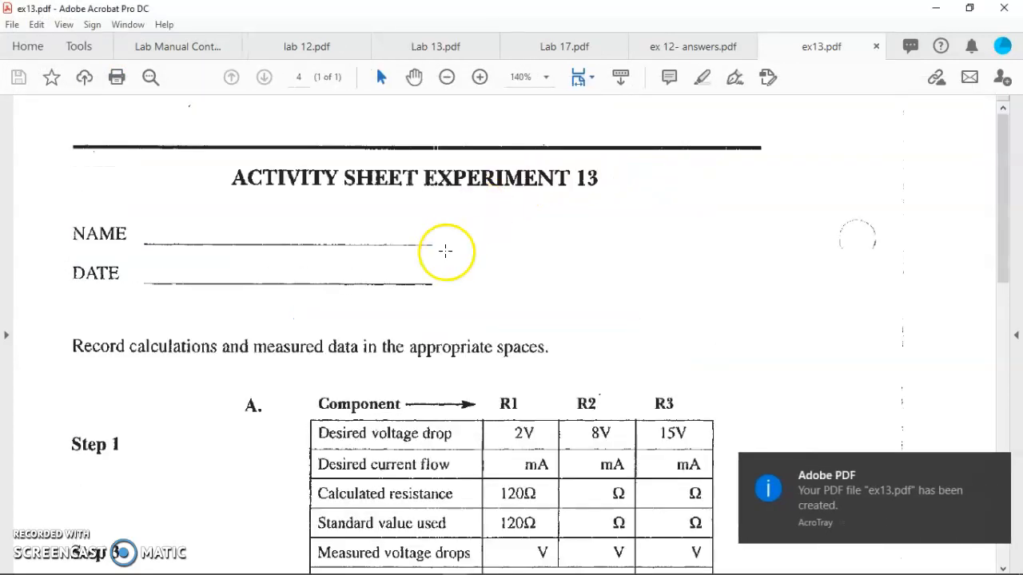
# Switch to the Word document Lab 6- Series Circuits and look over its exercise headings and circuit screenshots.
pyautogui.moveTo(272, 559)
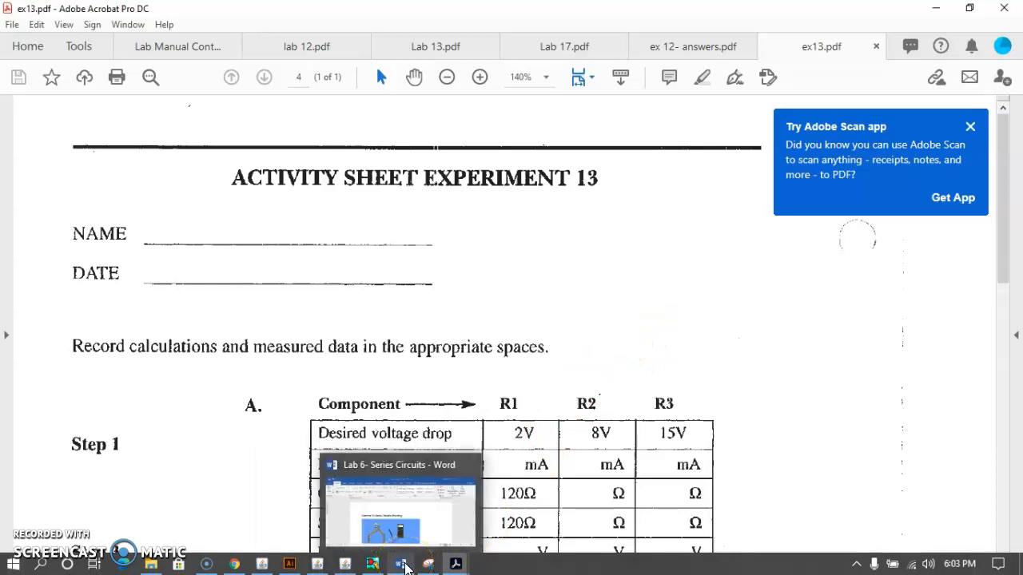
pyautogui.click(403, 564)
pyautogui.scroll(-4, 470, 389)
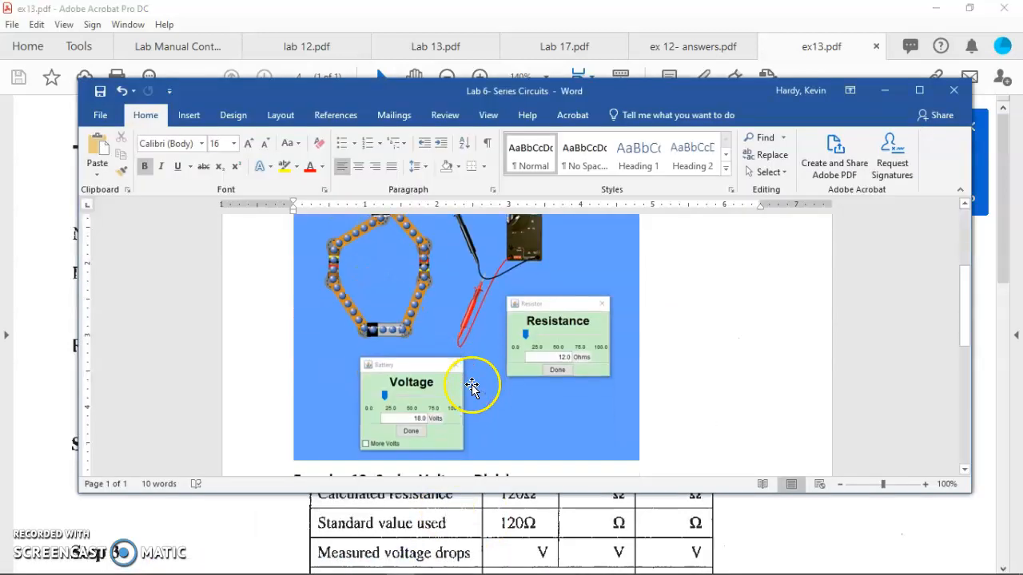
pyautogui.scroll(-6, 472, 387)
pyautogui.scroll(5, 473, 390)
pyautogui.scroll(3, 474, 391)
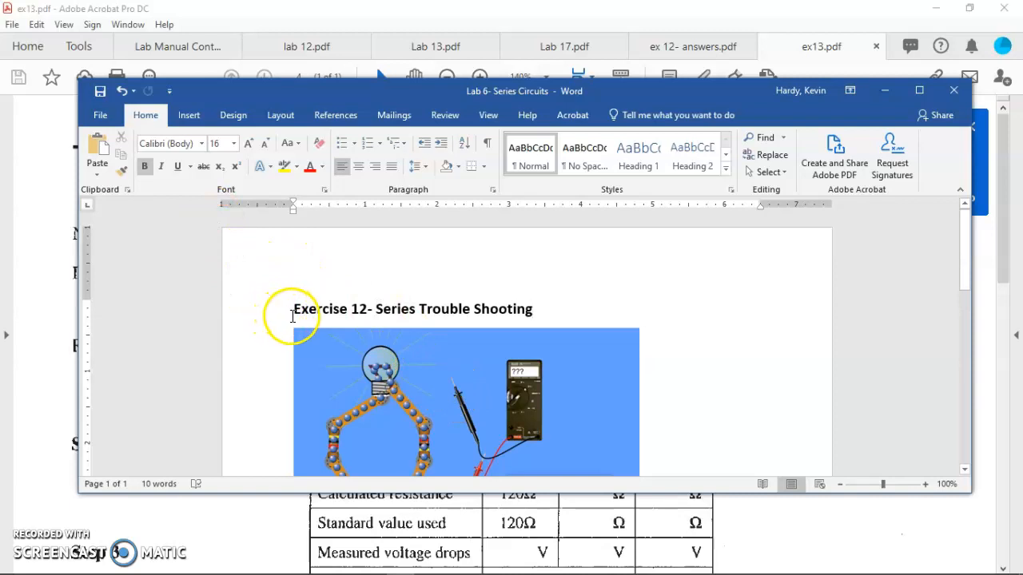
# Save the Word document as an Adobe PDF in Downloads, keeping the name Lab 6- Series Circuits.
pyautogui.click(103, 120)
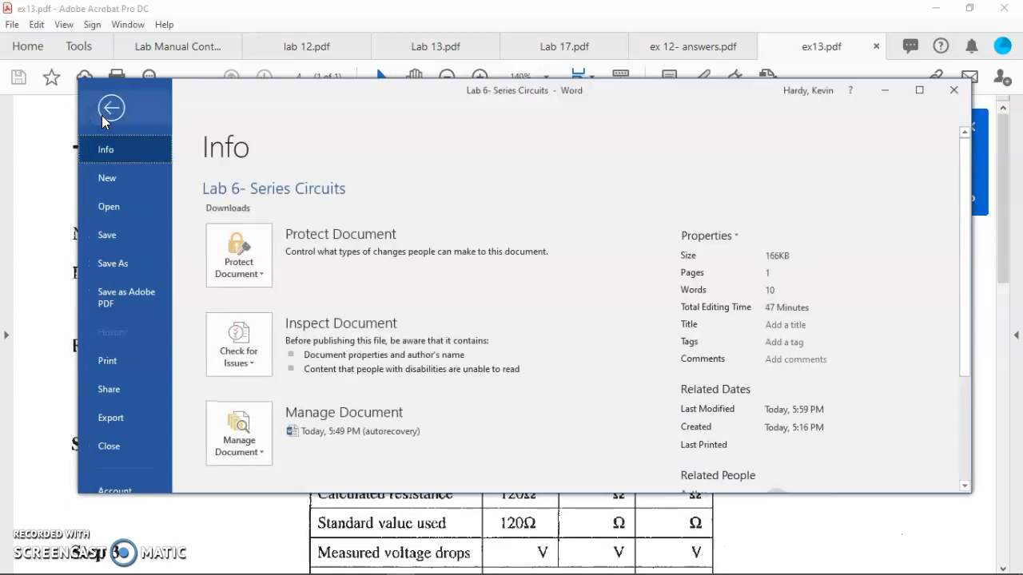
pyautogui.click(114, 295)
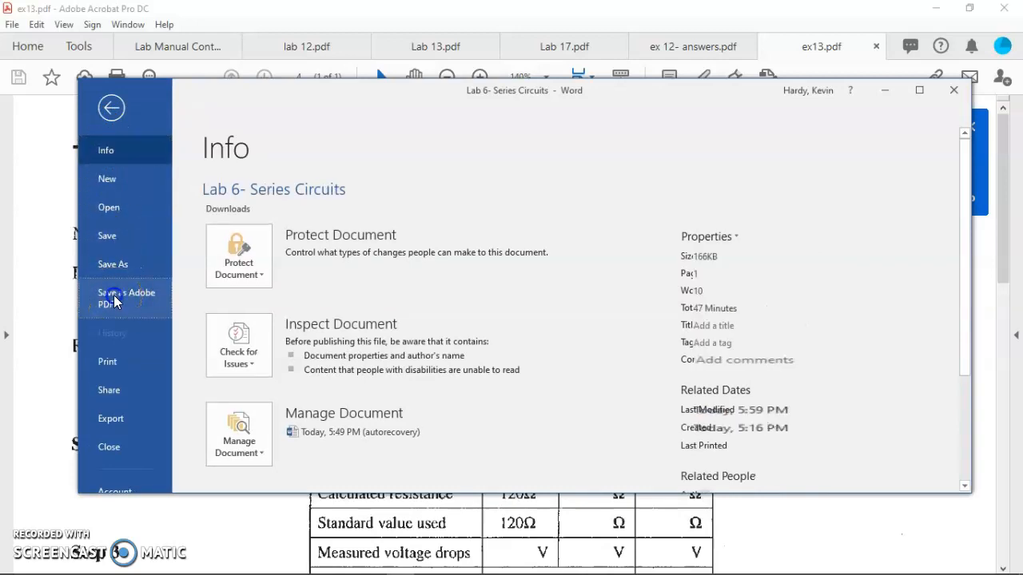
pyautogui.click(156, 294)
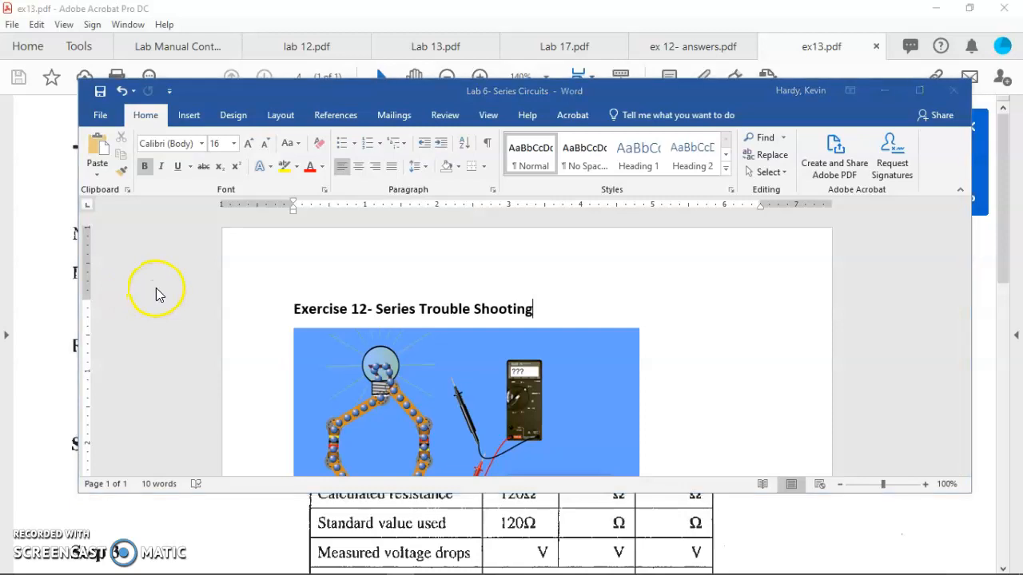
pyautogui.scroll(-3, 190, 327)
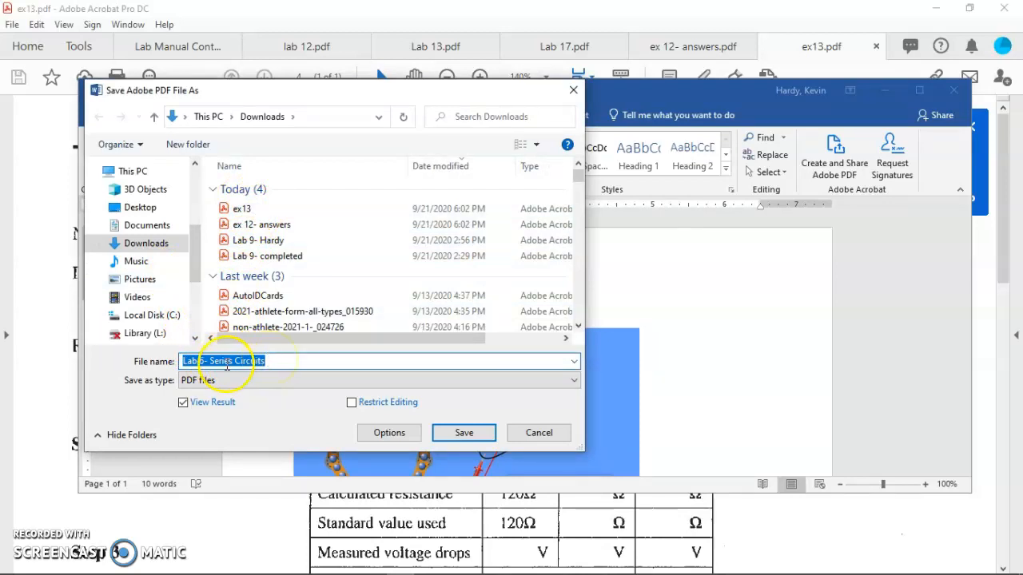
pyautogui.click(465, 433)
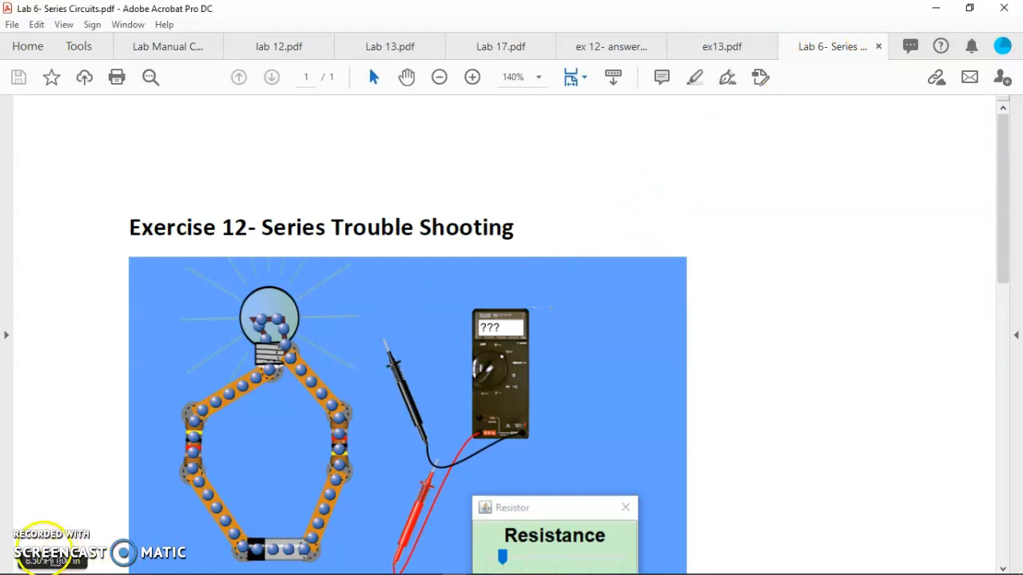
# Open the Combine Files tool from the Lab 6- Series Circuits PDF.
pyautogui.click(32, 543)
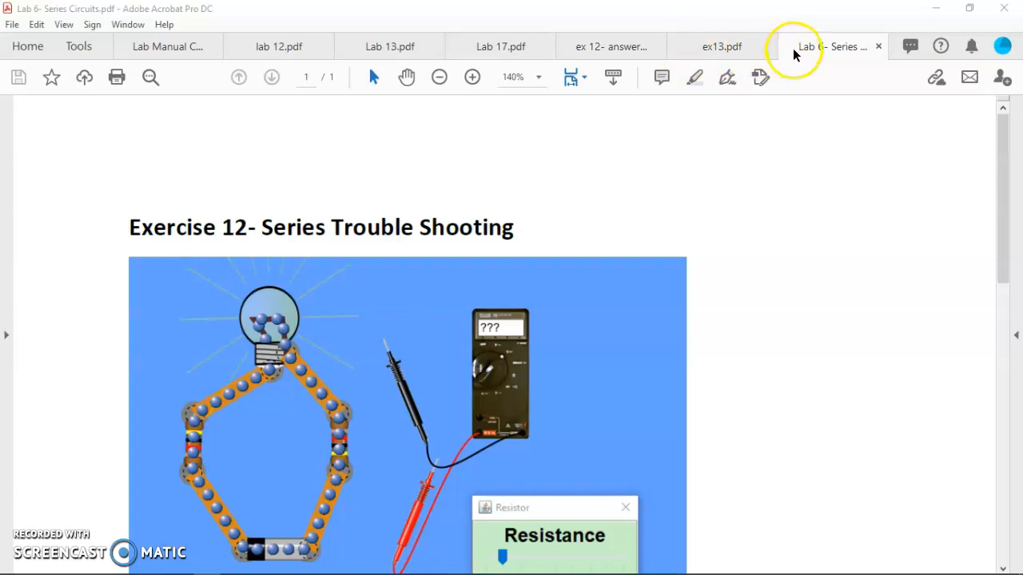
pyautogui.click(760, 78)
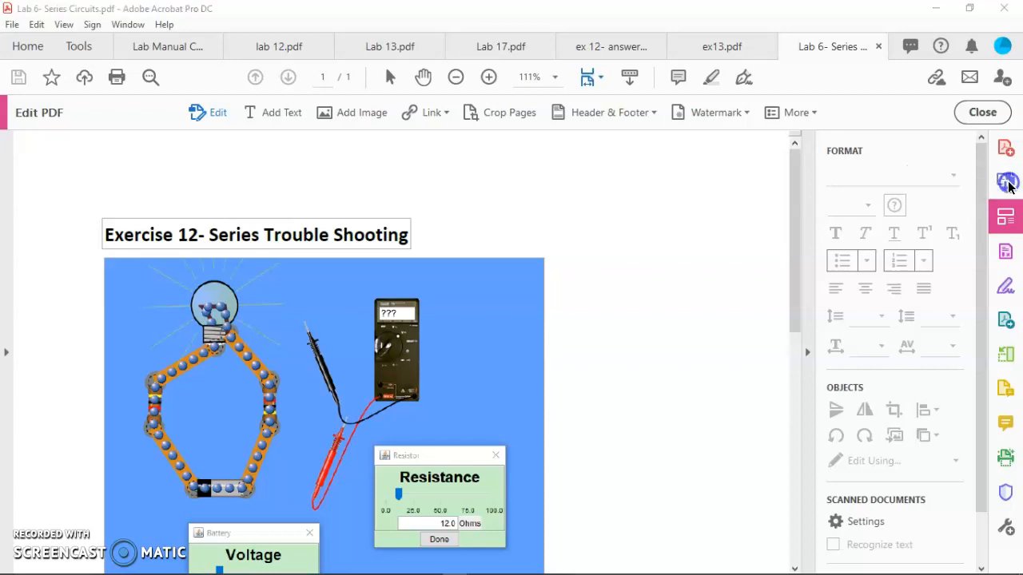
pyautogui.click(1006, 183)
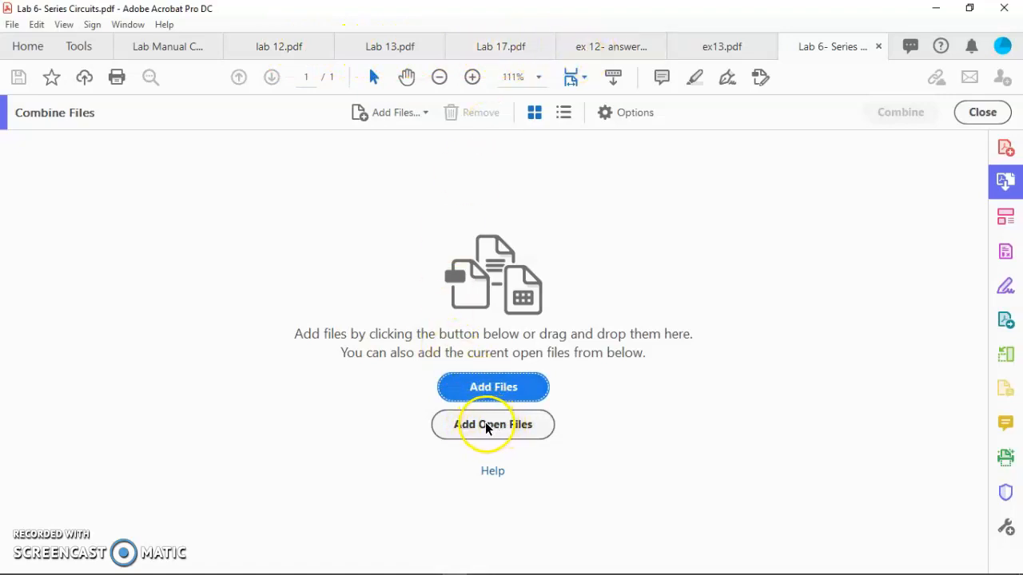
# Add the PDFs Lab 6- Series Circuits, ex13 and ex 12- answers from Downloads to the files being combined.
pyautogui.click(494, 388)
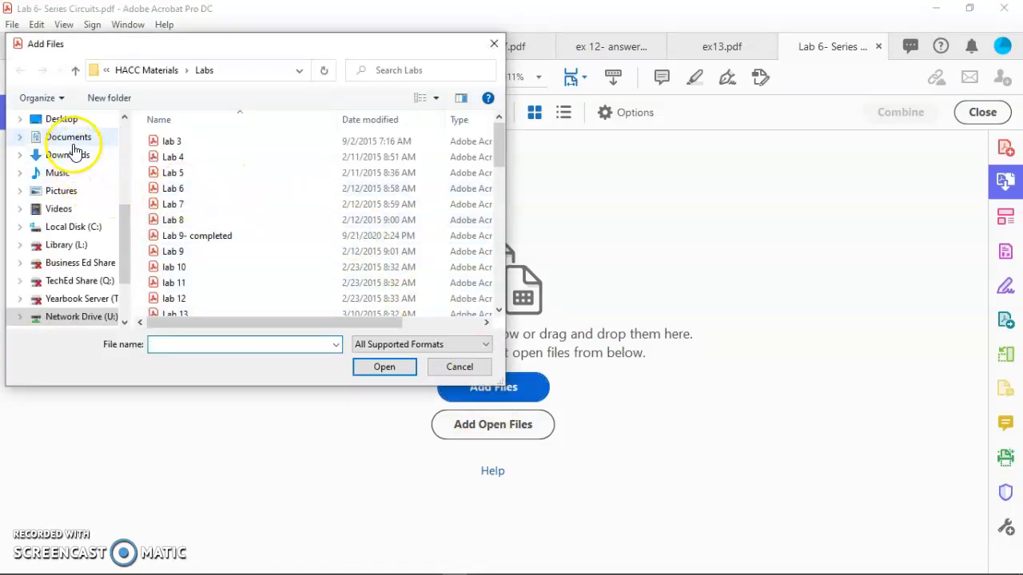
pyautogui.click(68, 155)
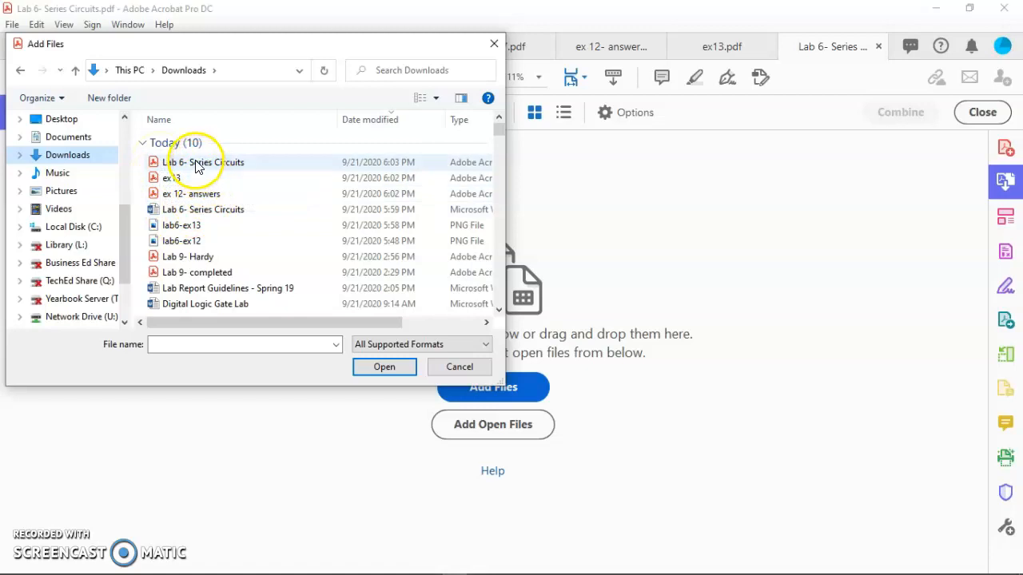
pyautogui.click(179, 164)
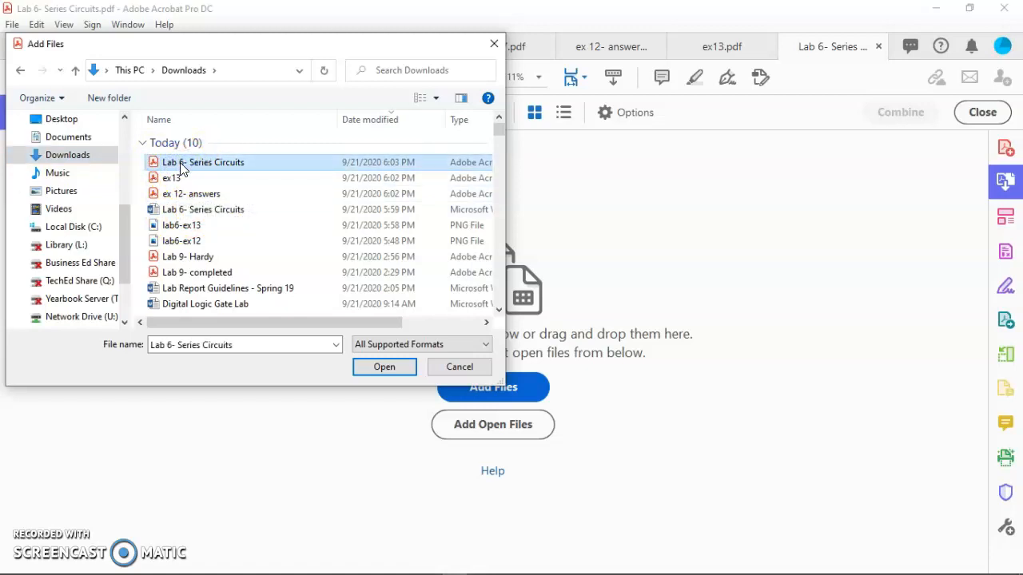
pyautogui.keyDown('ctrl'); pyautogui.click(172, 178); pyautogui.keyUp('ctrl')
pyautogui.keyDown('ctrl'); pyautogui.click(173, 195); pyautogui.keyUp('ctrl')
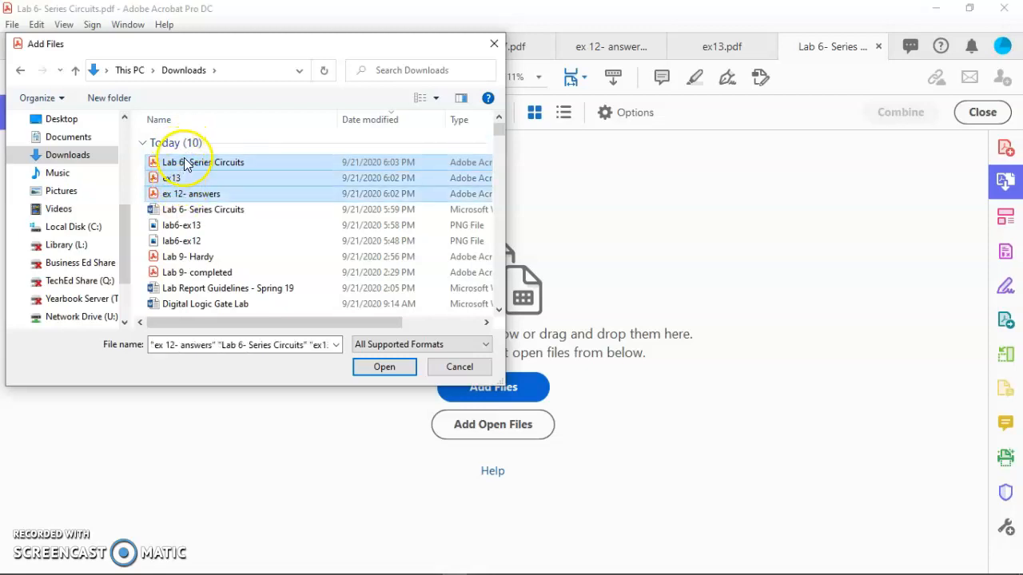
pyautogui.click(382, 368)
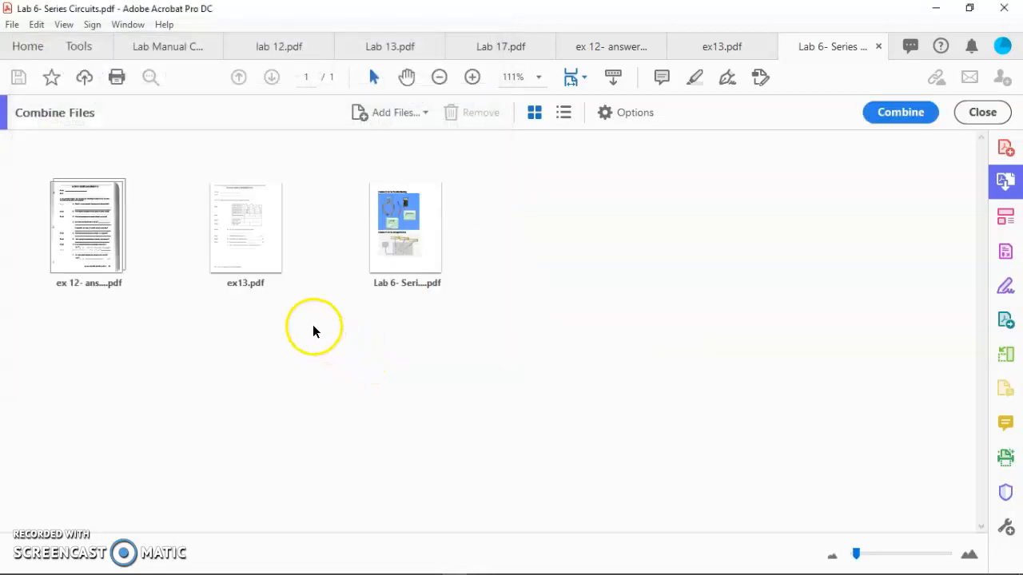
# Combine the three added files into a single PDF, keeping their current order.
pyautogui.moveTo(371, 265)
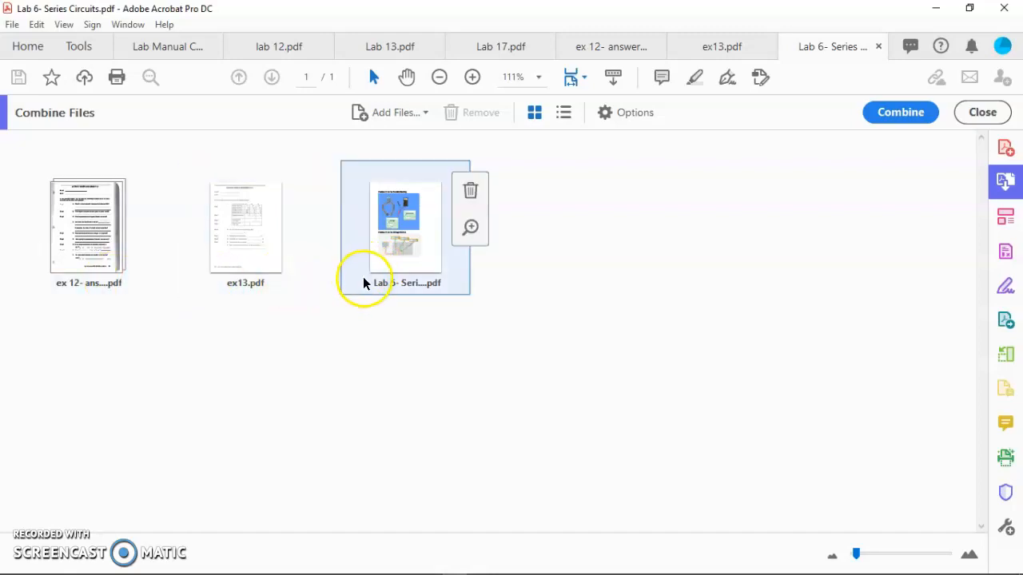
pyautogui.moveTo(278, 281)
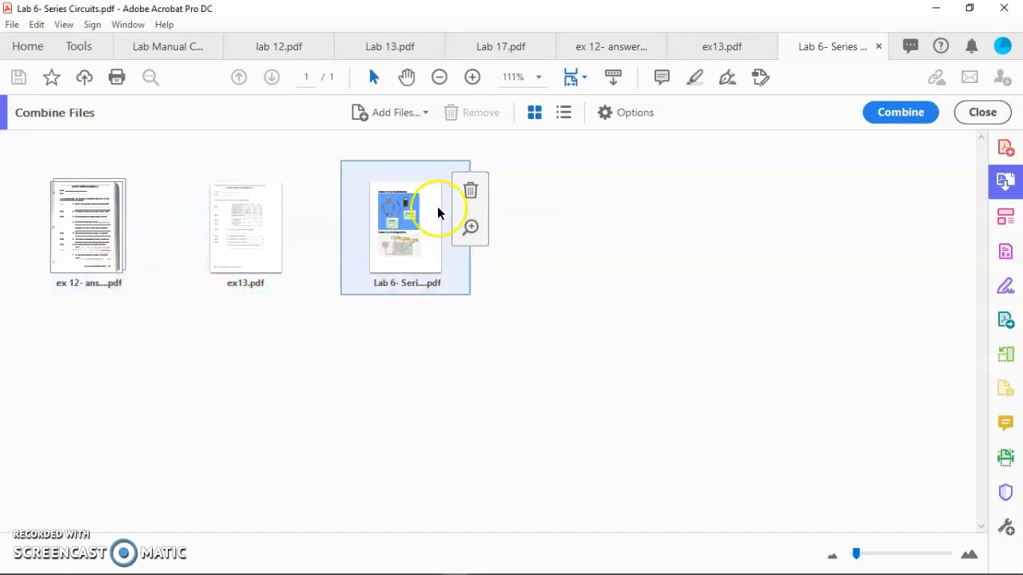
pyautogui.moveTo(137, 225)
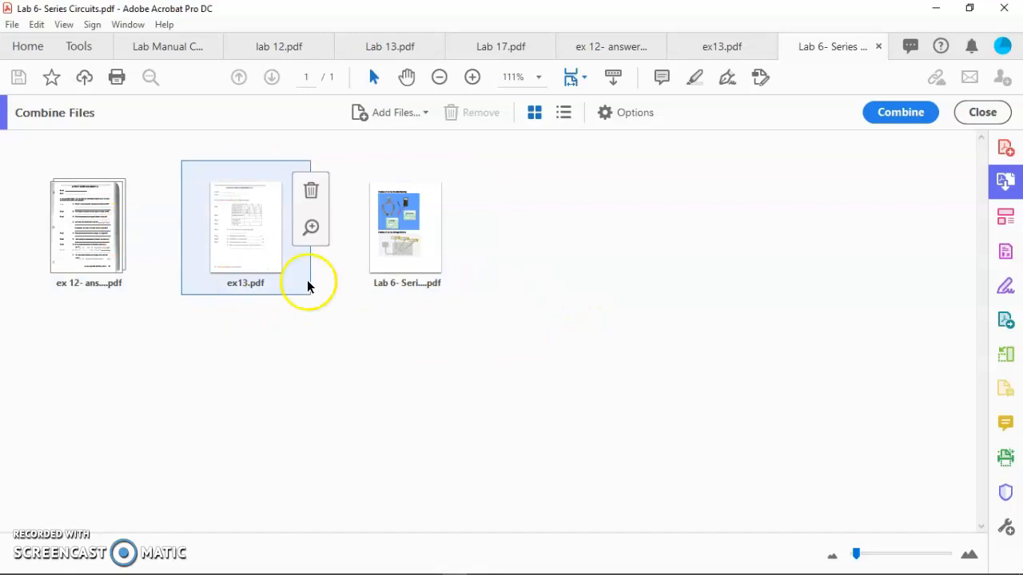
pyautogui.click(885, 115)
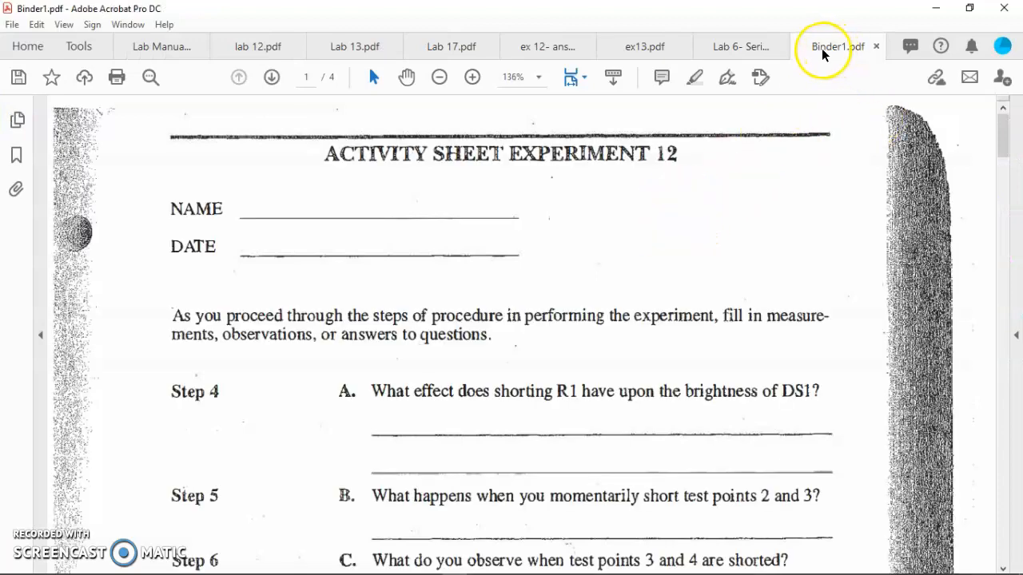
# Look through the combined PDF to check the Experiment 12 and 13 activity sheets and the circuit screenshots, returning to the first page.
pyautogui.scroll(-3, 552, 291)
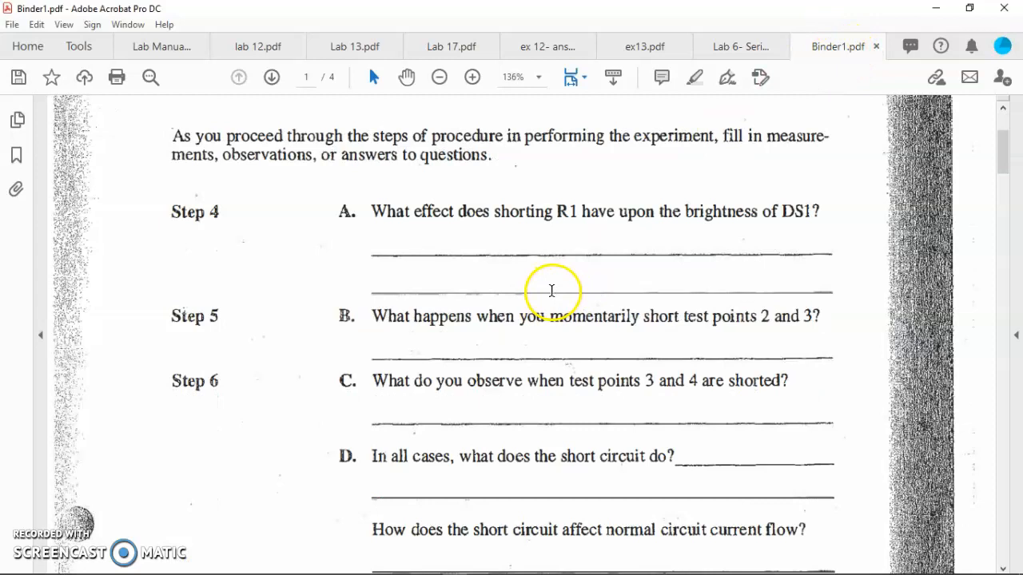
pyautogui.scroll(-20, 551, 291)
pyautogui.scroll(-20, 553, 290)
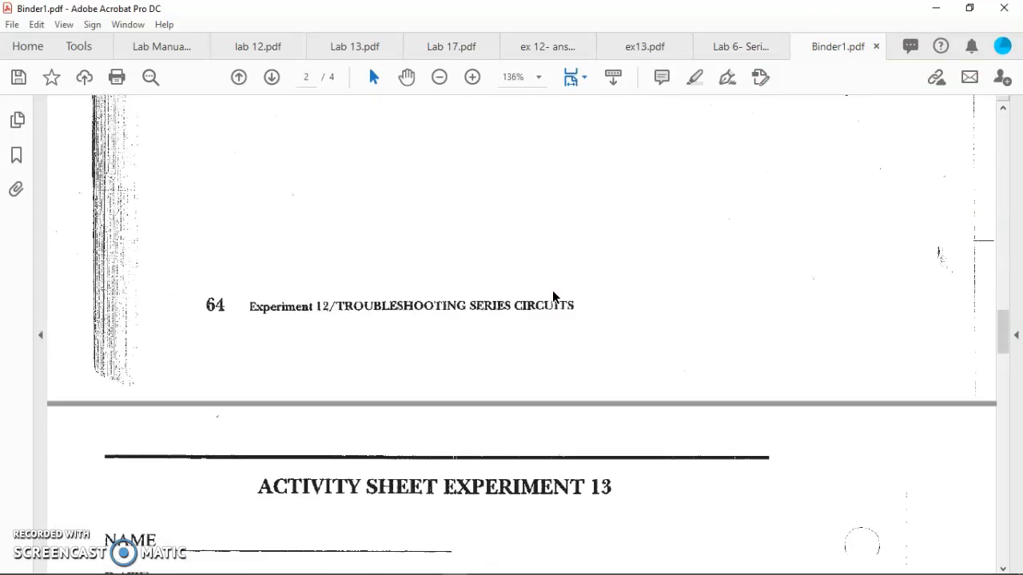
pyautogui.scroll(-20, 552, 290)
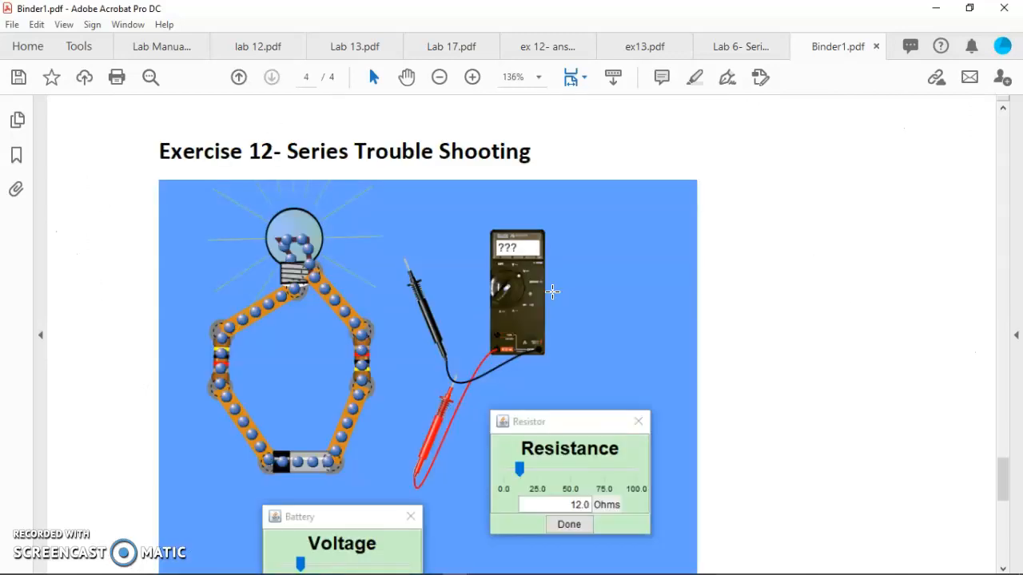
pyautogui.scroll(-10, 552, 291)
pyautogui.scroll(12, 552, 291)
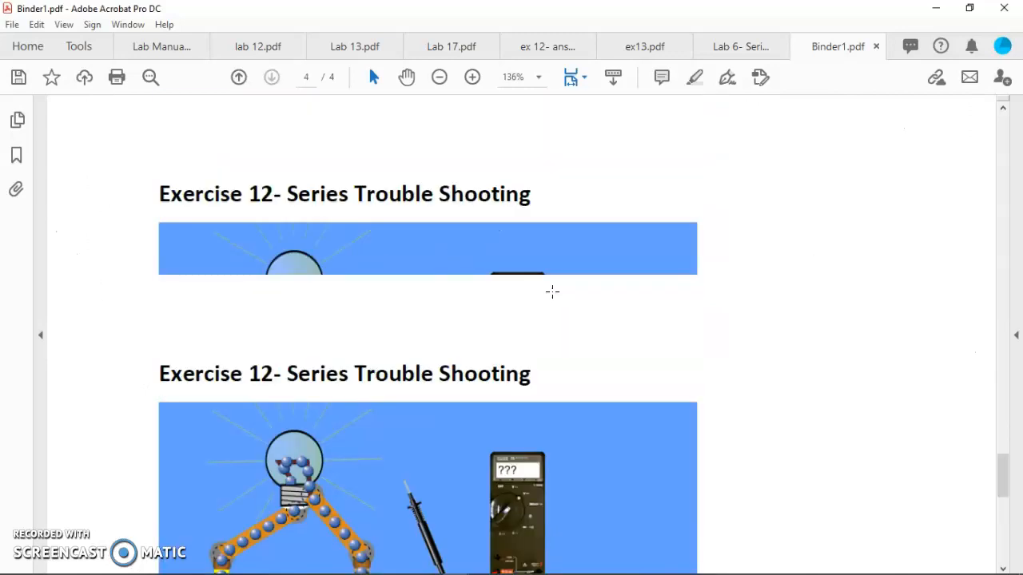
pyautogui.scroll(20, 552, 291)
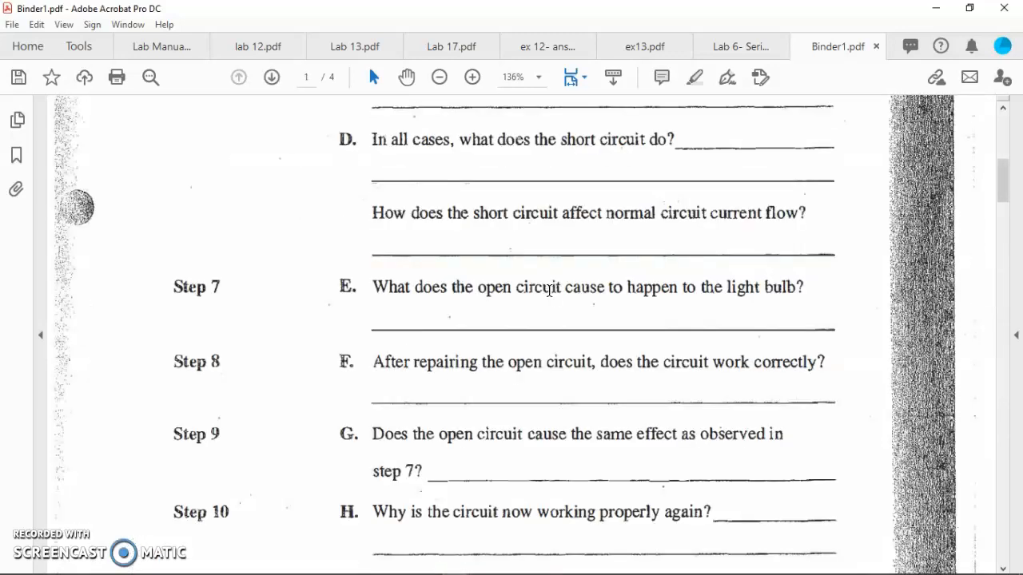
pyautogui.scroll(10, 550, 291)
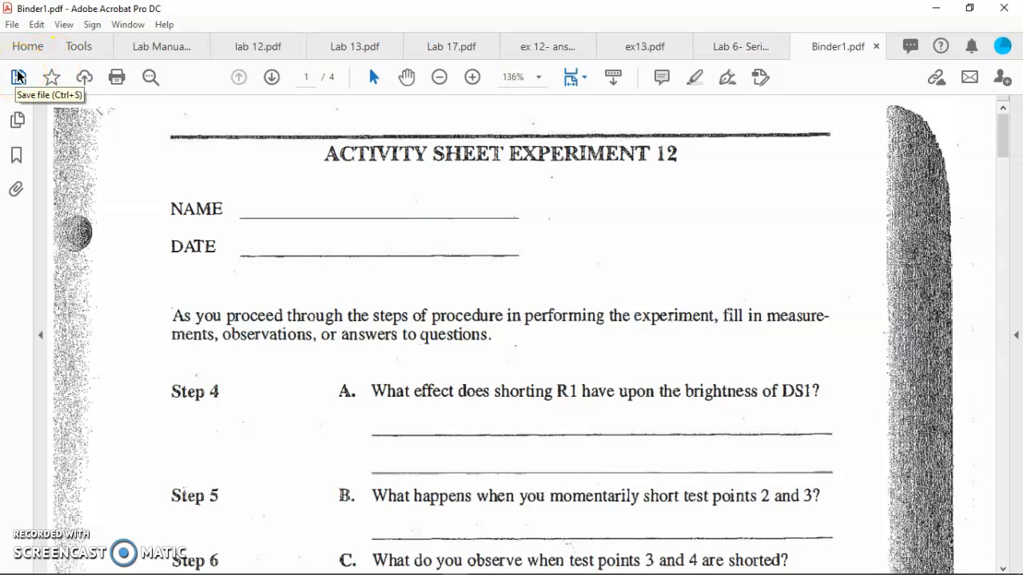
# Save the combined PDF in Downloads under a file name made of "LAb 6- " and the submitter's last name.
pyautogui.click(12, 24)
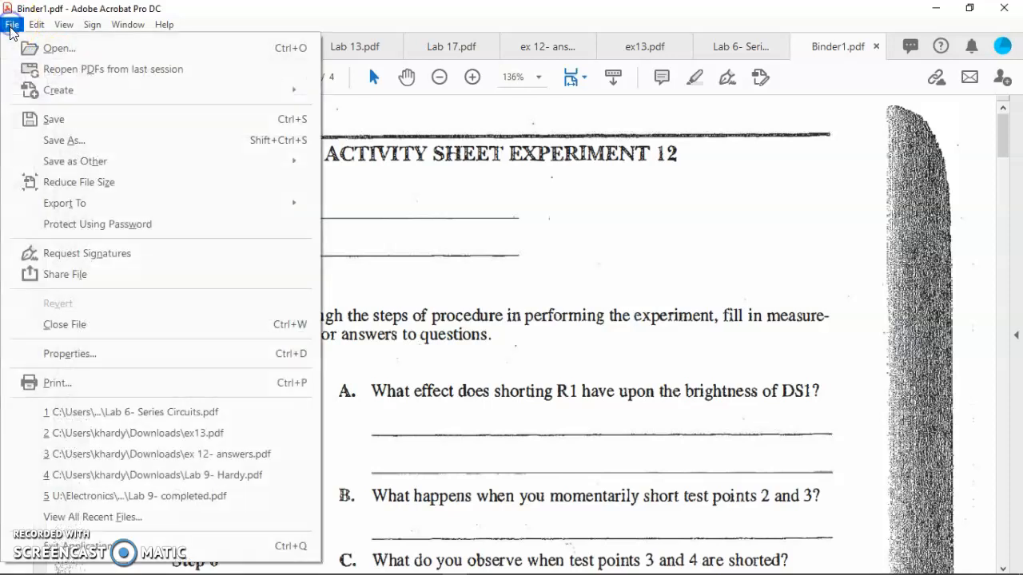
pyautogui.click(48, 140)
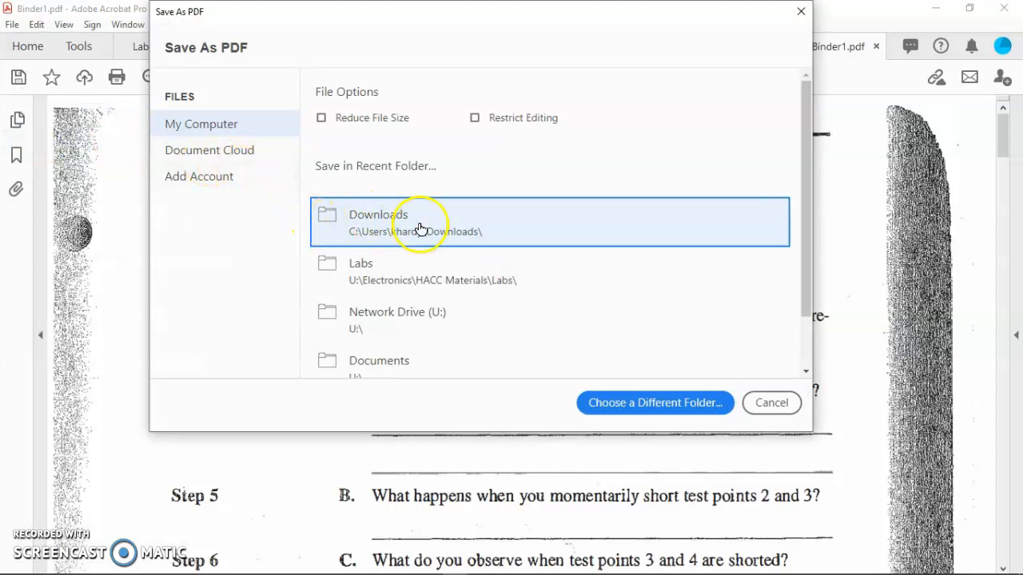
pyautogui.click(388, 226)
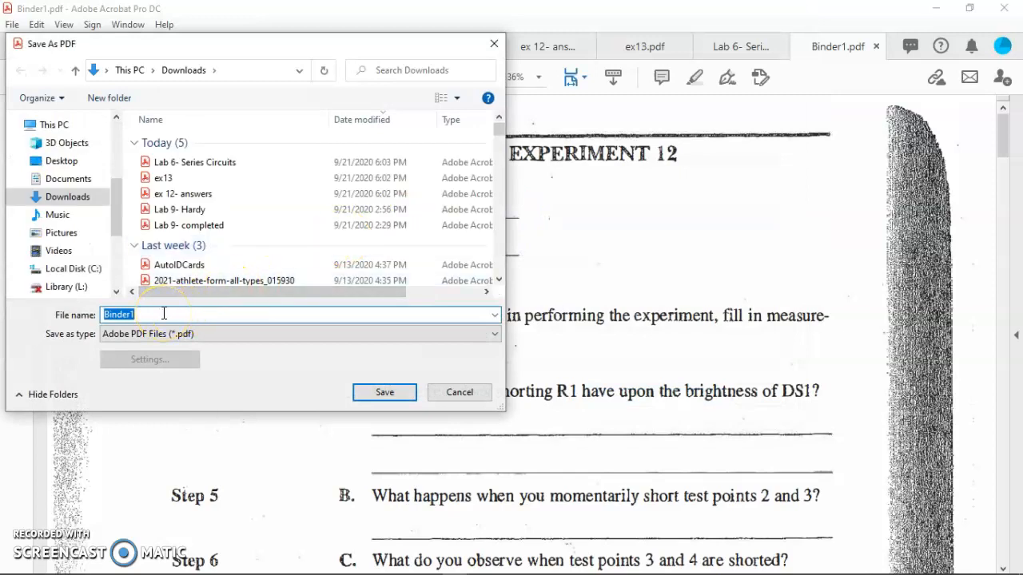
pyautogui.write('LAb ')
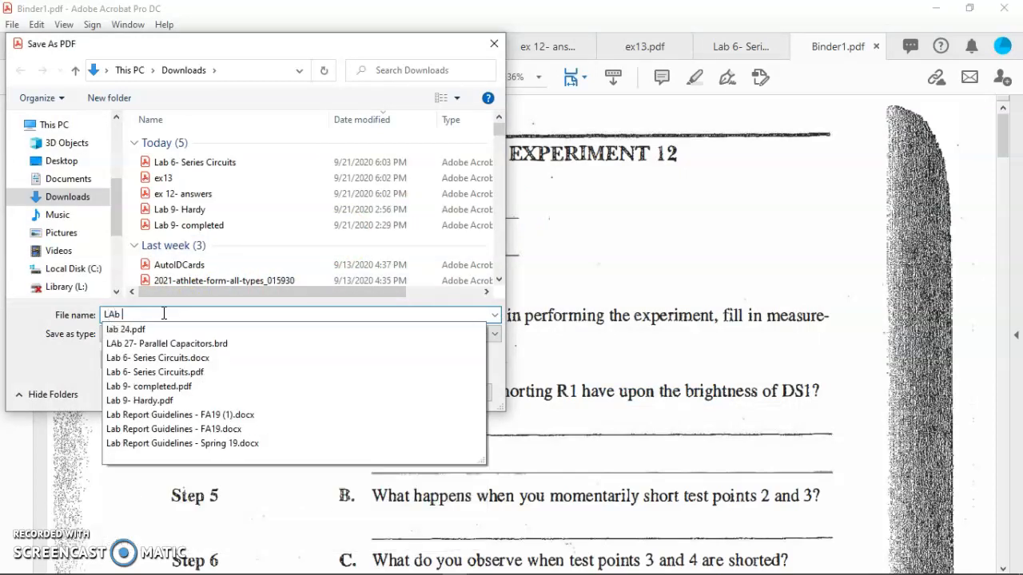
pyautogui.write('6- Harcd')
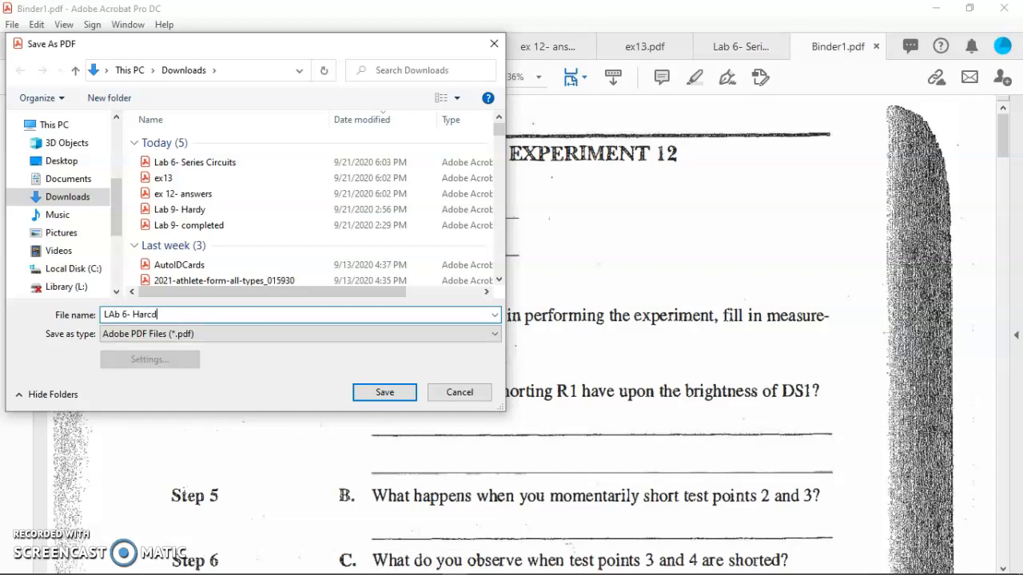
pyautogui.write('y')
pyautogui.click(152, 314)
pyautogui.press('BackSpace')
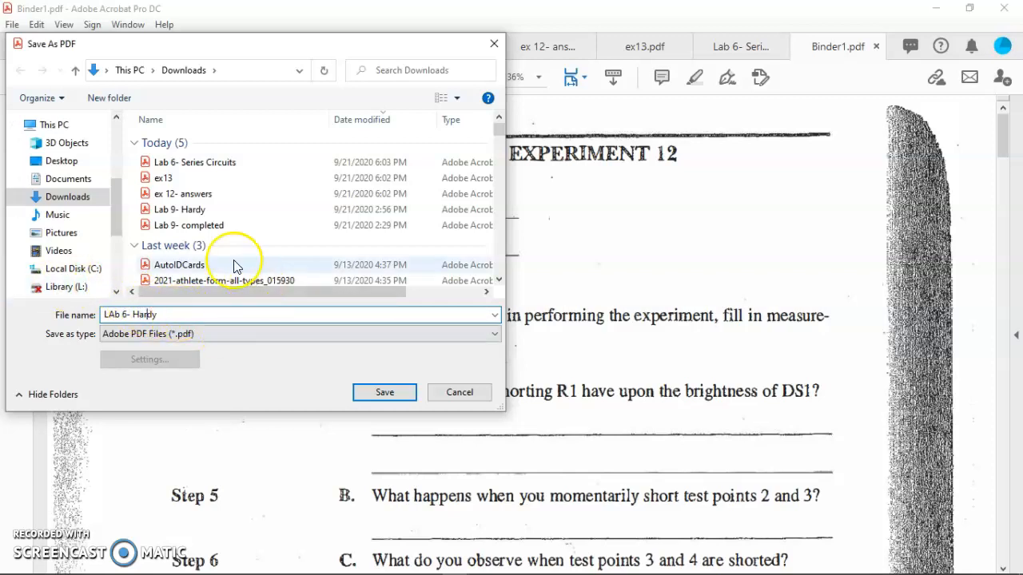
pyautogui.click(386, 393)
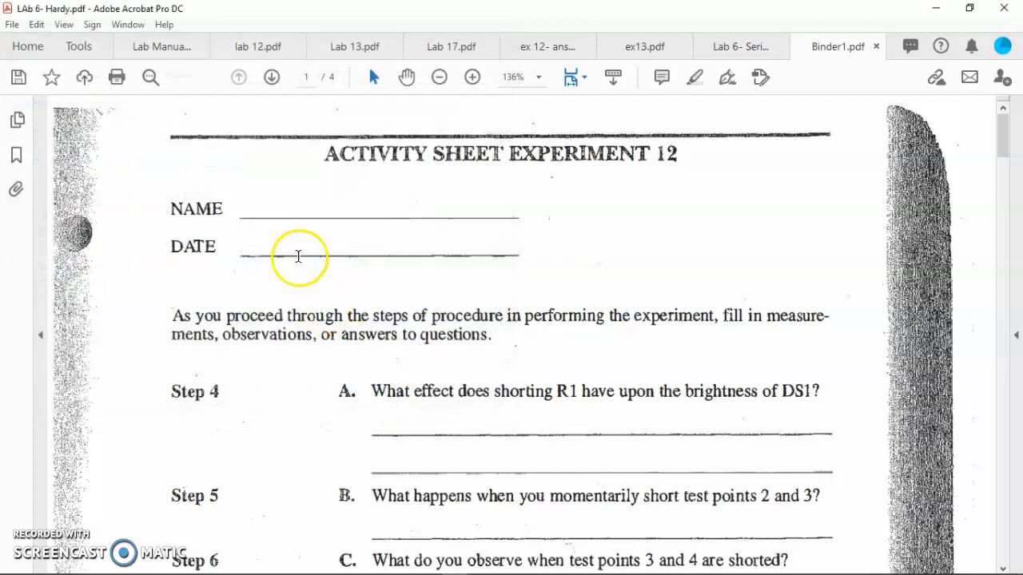